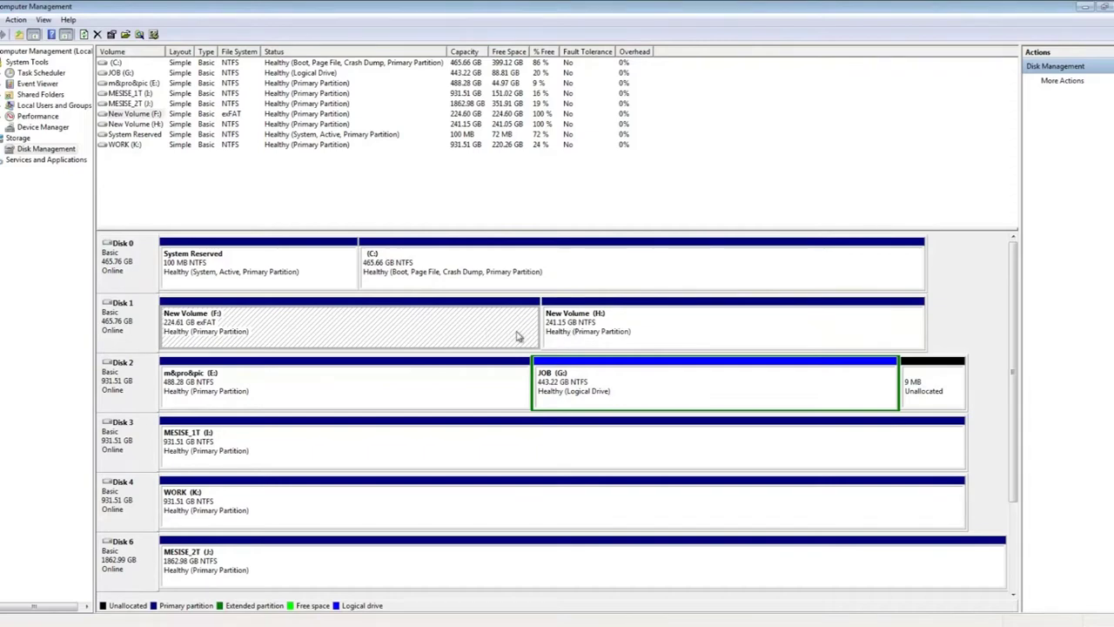
# Delete both volumes on Disk 1, New Volume (F:) and New Volume (H:), confirming the erasure of their data.
pyautogui.rightClick(498, 329)
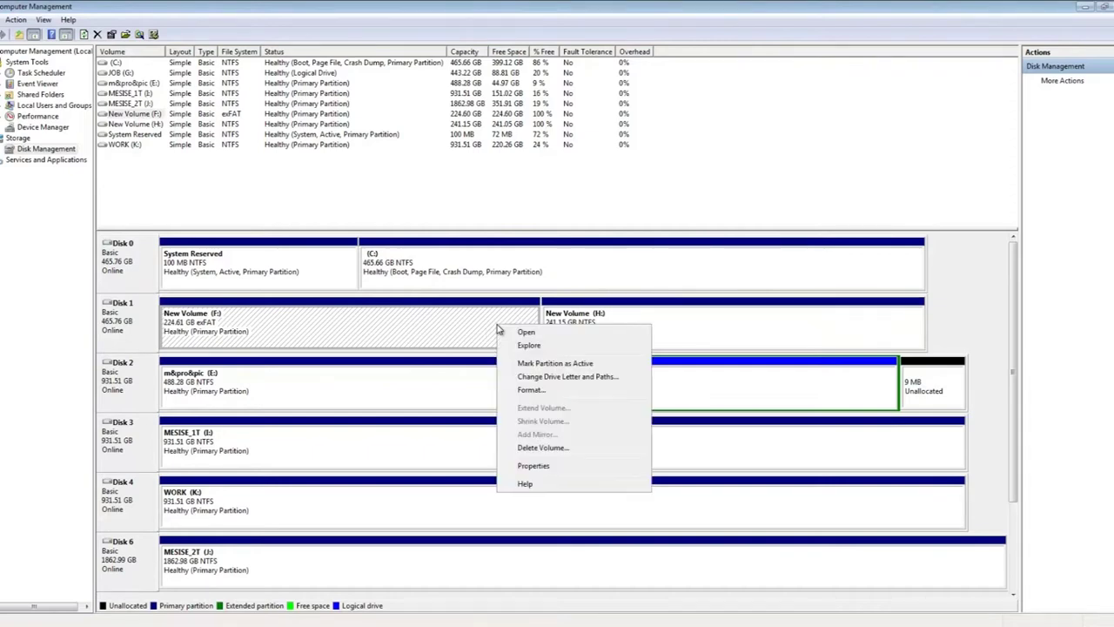
pyautogui.click(542, 447)
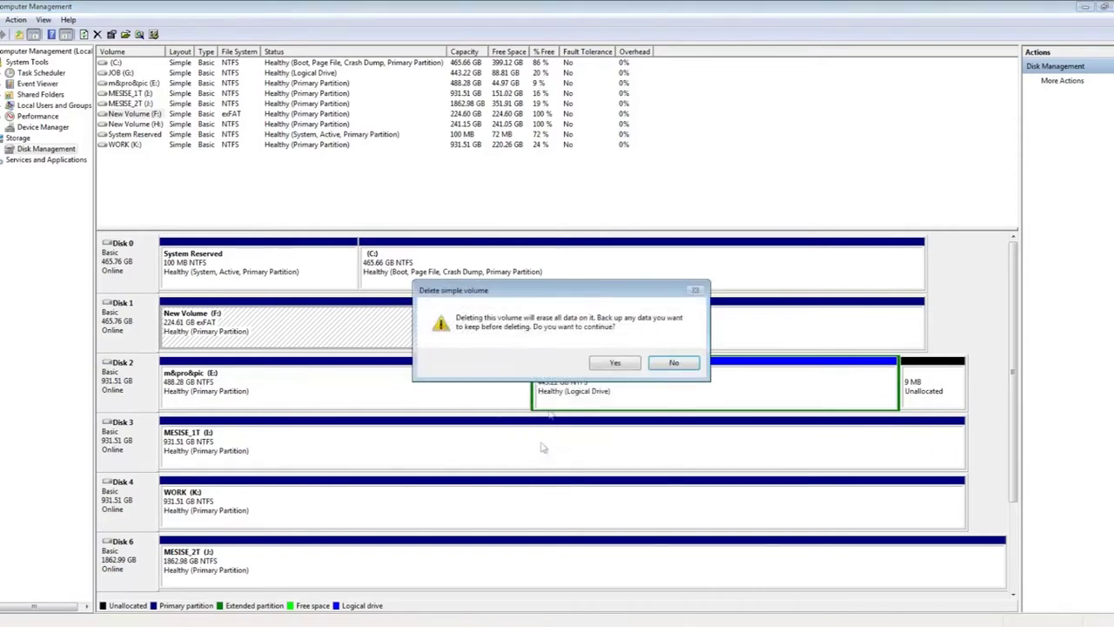
pyautogui.click(601, 364)
pyautogui.click(585, 325)
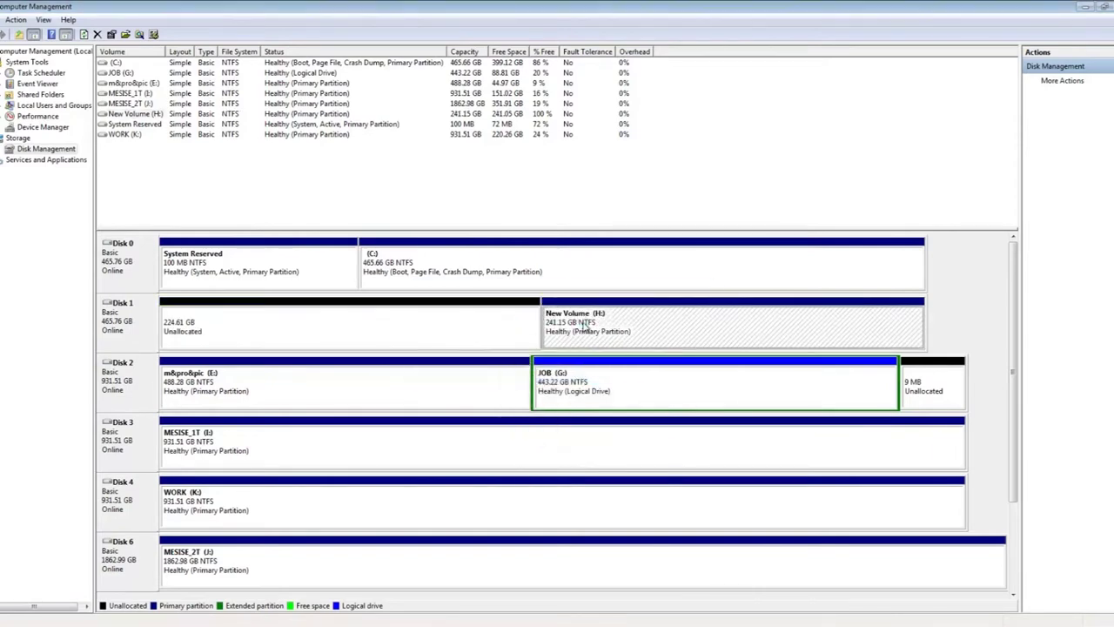
pyautogui.rightClick(585, 324)
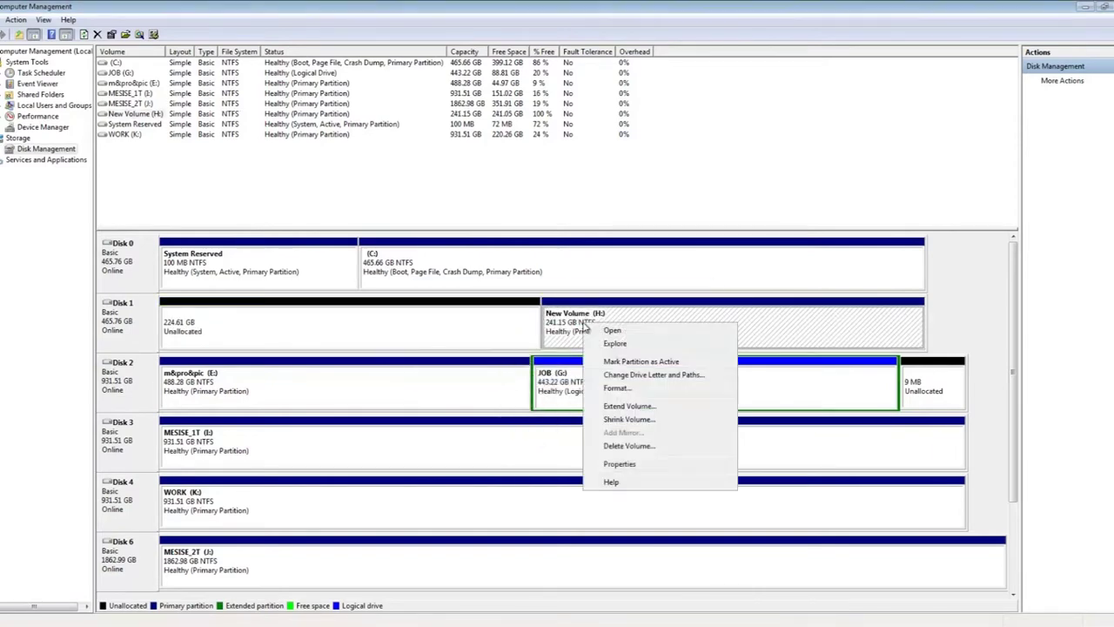
pyautogui.click(623, 447)
pyautogui.click(609, 364)
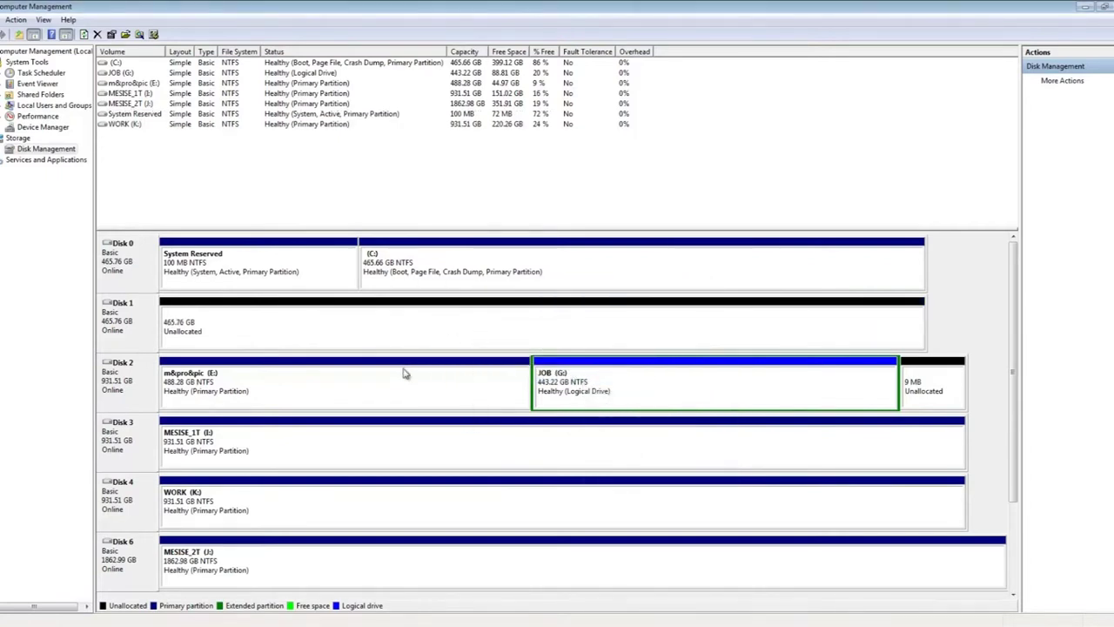
# Start a new simple volume in Disk 1's unallocated space and enter a volume size of 150 MB.
pyautogui.click(389, 331)
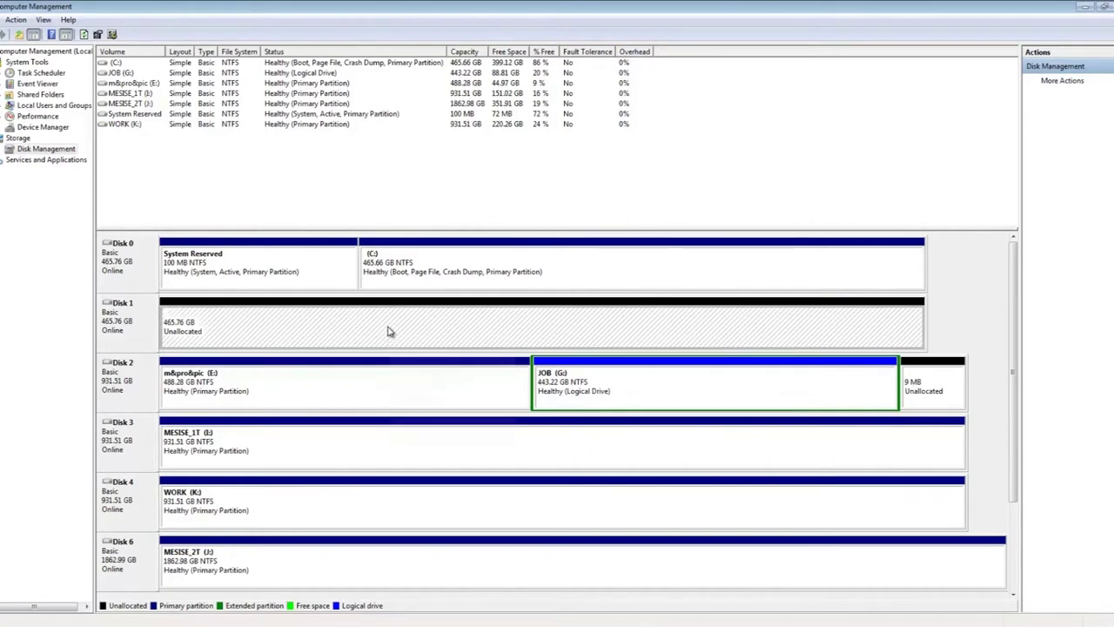
pyautogui.rightClick(389, 331)
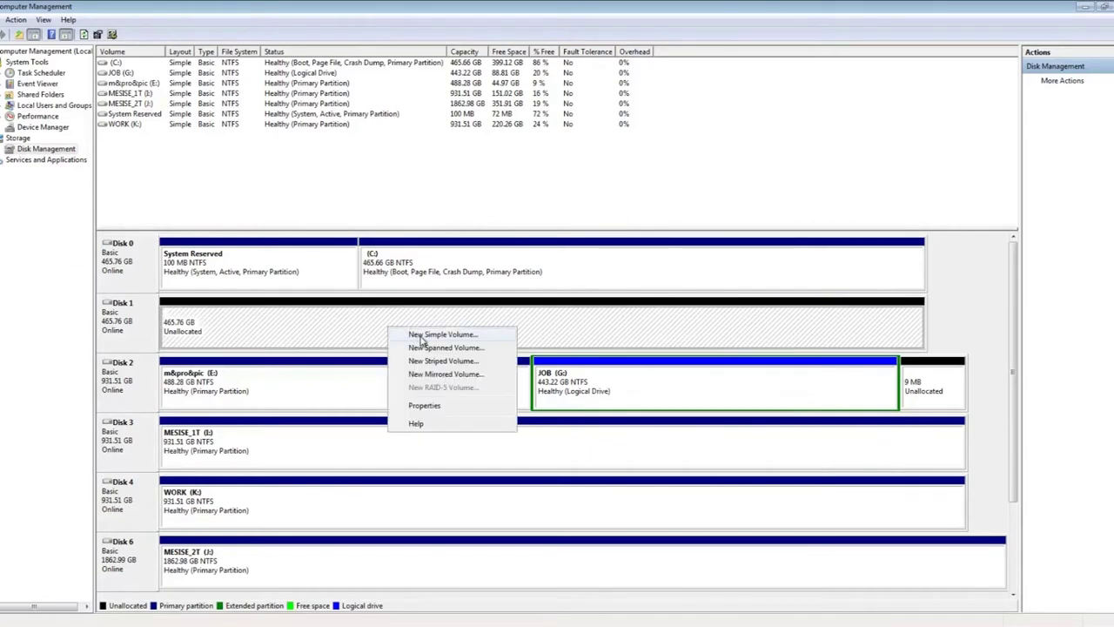
pyautogui.click(422, 335)
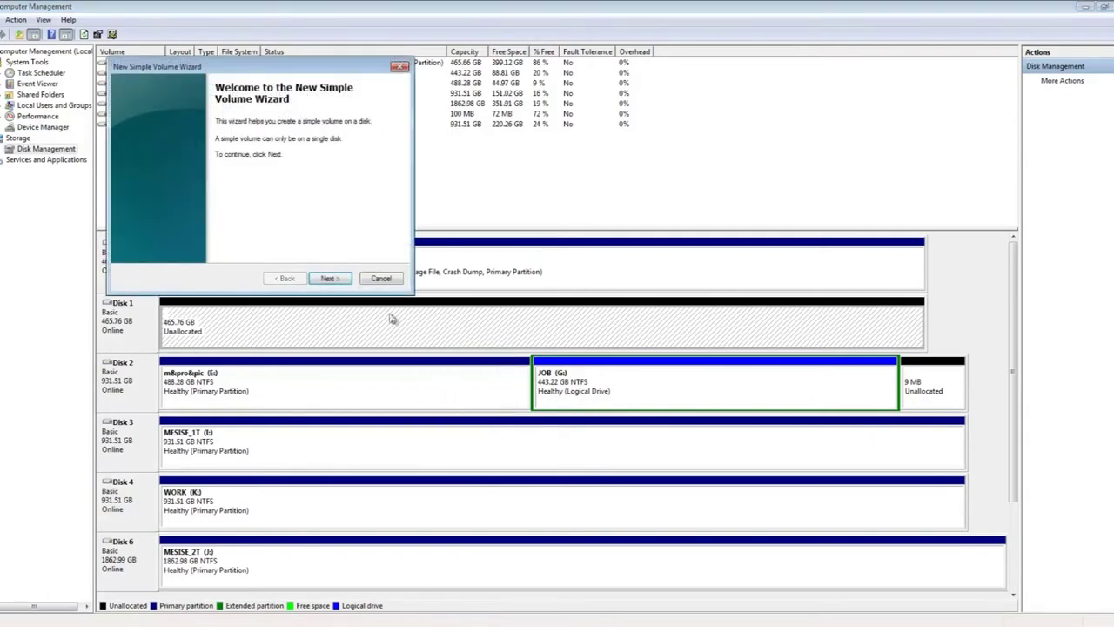
pyautogui.click(328, 279)
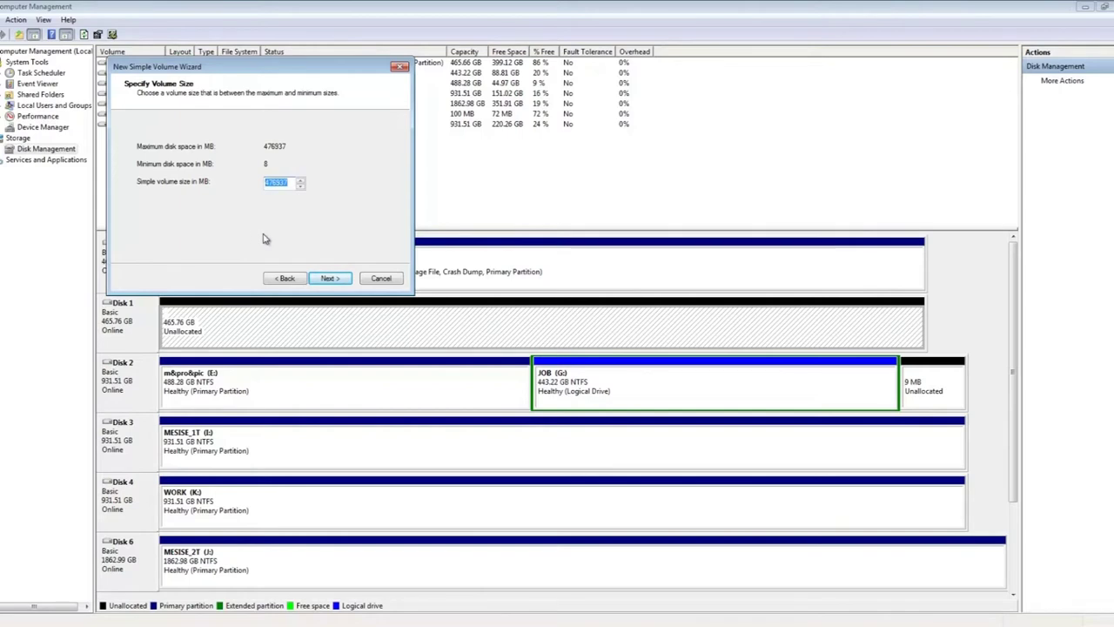
pyautogui.press('BackSpace')
pyautogui.write('150')
# Switch to Calculator and multiply 1024 by 150 to convert 150 GB to megabytes.
pyautogui.moveTo(904, 41); pyautogui.dragTo(893, 40)
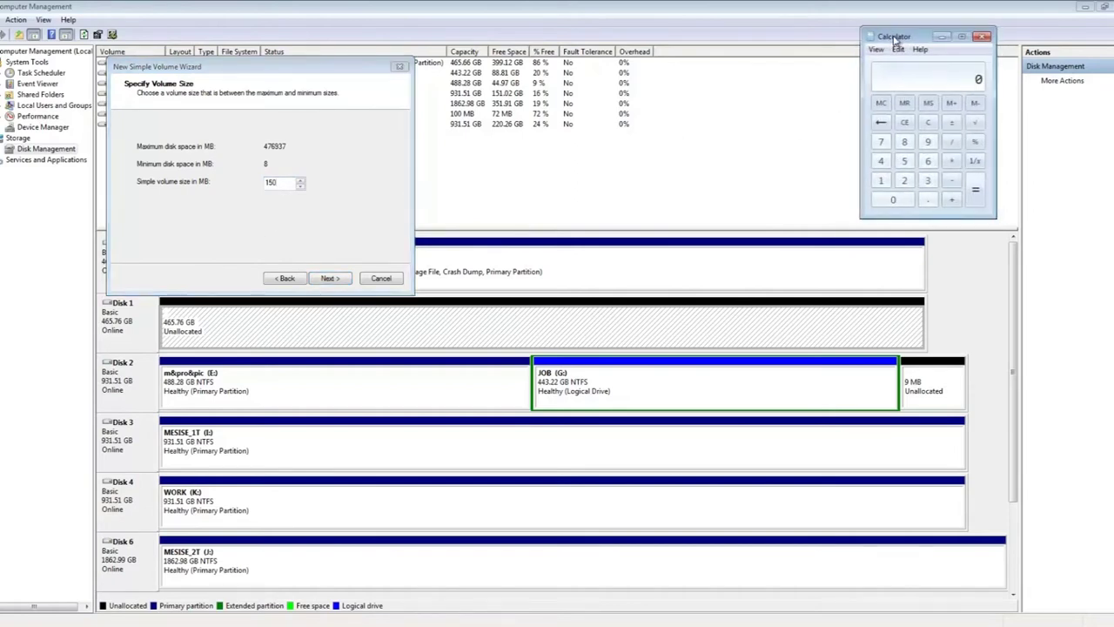
pyautogui.write('4*1')
pyautogui.write('50')
pyautogui.press('Return')
# Return to the New Simple Volume Wizard and set the simple volume size to 153600 MB.
pyautogui.click(221, 190)
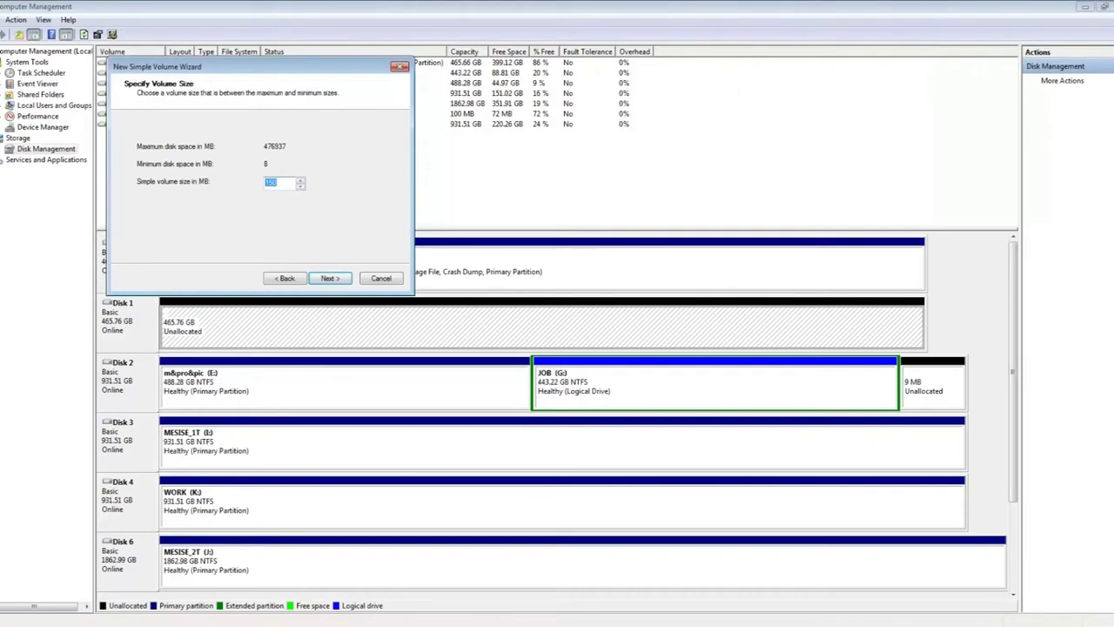
pyautogui.hotkey('alt', 'Tab')
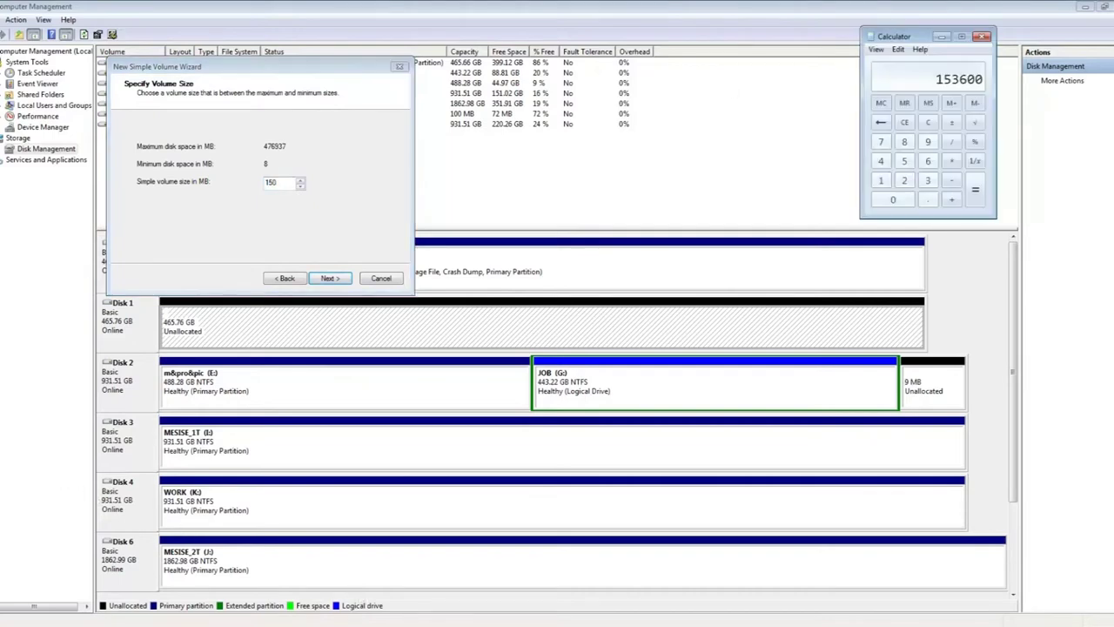
pyautogui.click(285, 181)
pyautogui.moveTo(286, 181); pyautogui.dragTo(224, 189)
pyautogui.write('153600')
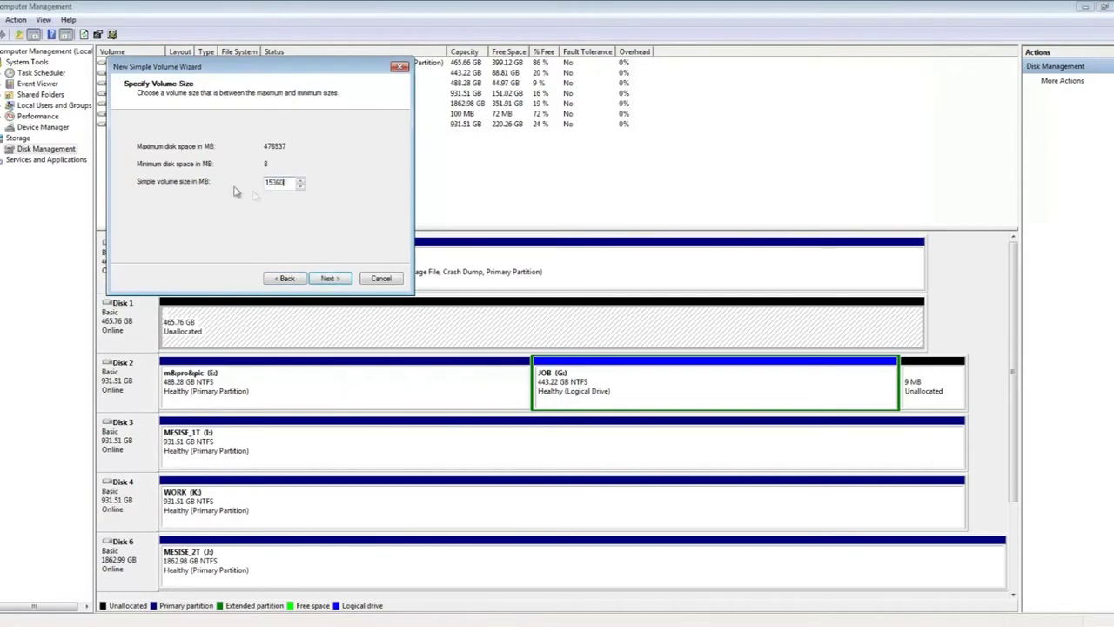
pyautogui.click(338, 279)
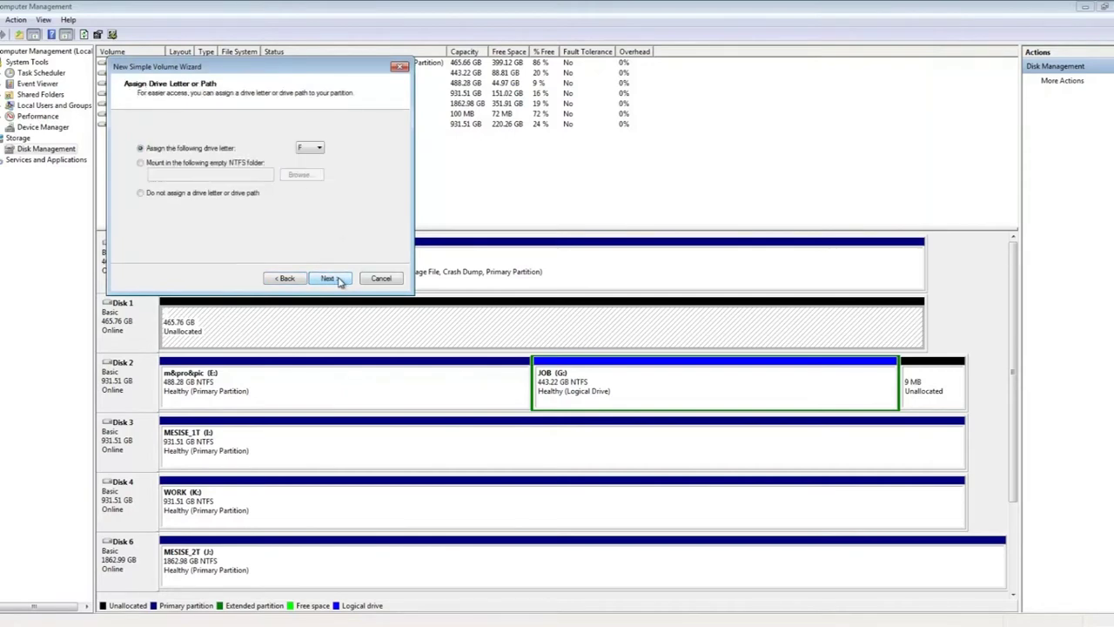
# Assign drive letter F to the new volume and proceed to the format settings.
pyautogui.click(309, 148)
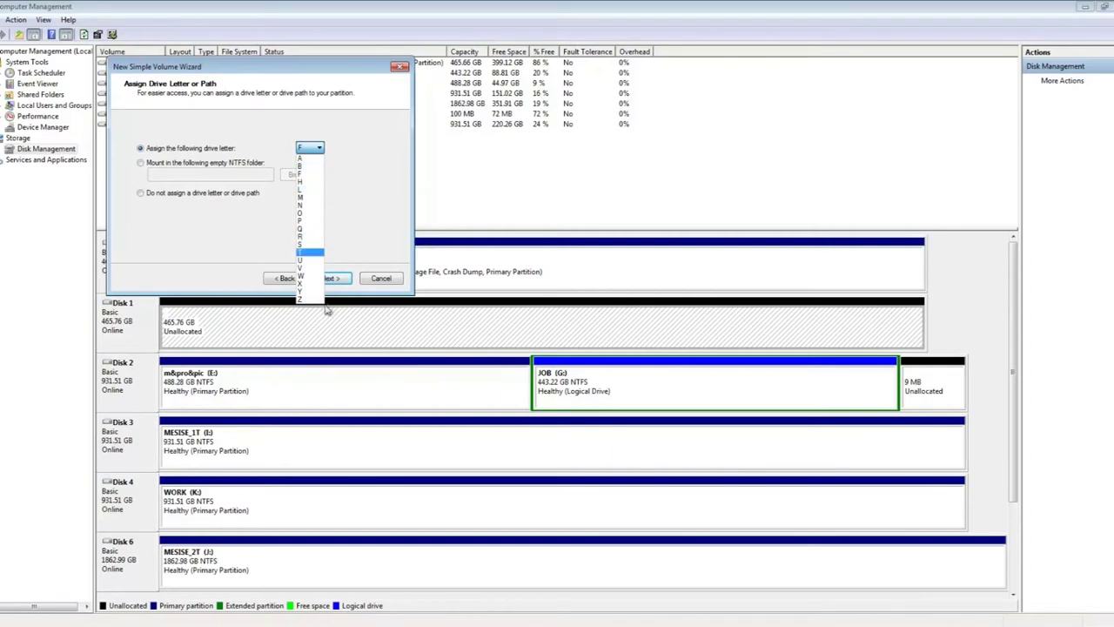
pyautogui.click(313, 177)
pyautogui.click(327, 278)
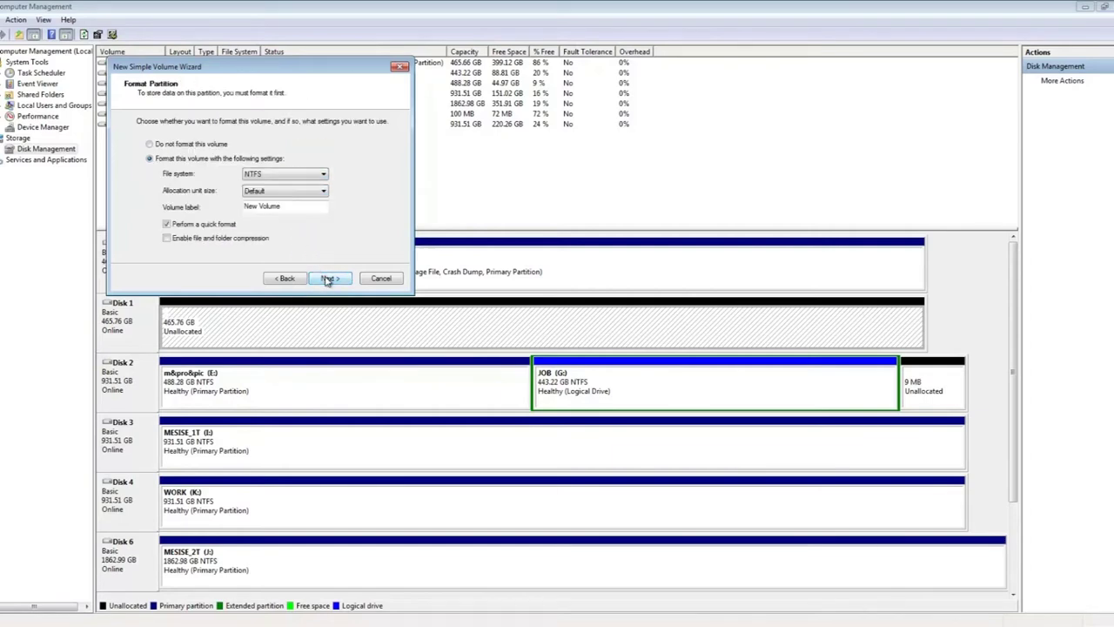
# Label the volume 150GB, keep NTFS as its file system with quick format, and finish creating it.
pyautogui.moveTo(294, 207); pyautogui.dragTo(219, 217)
pyautogui.write('150GB')
pyautogui.click(298, 176)
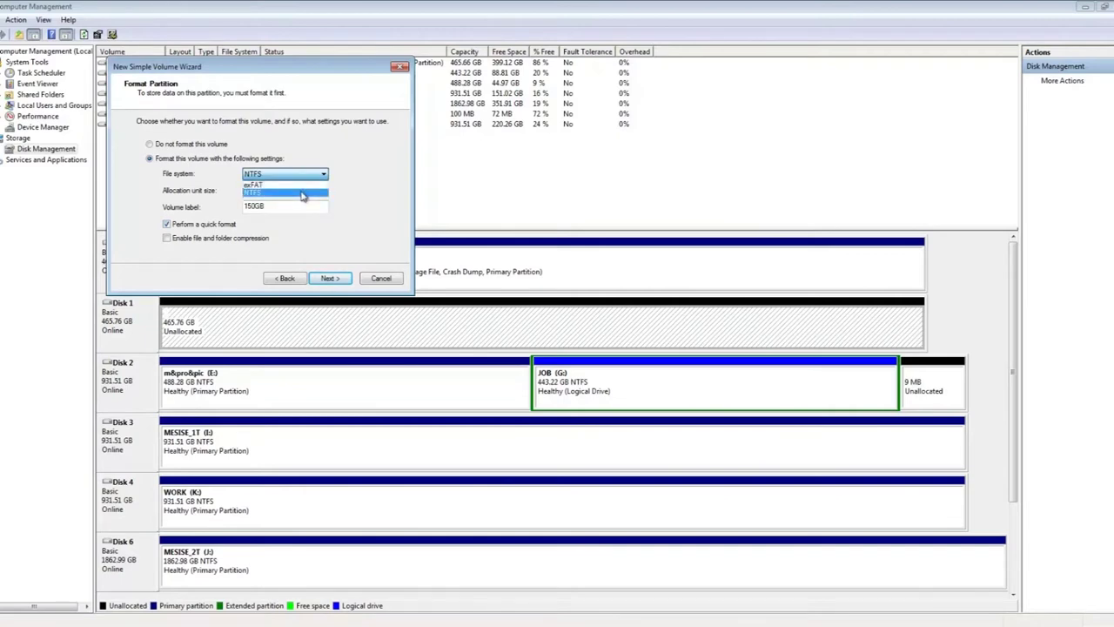
pyautogui.click(302, 193)
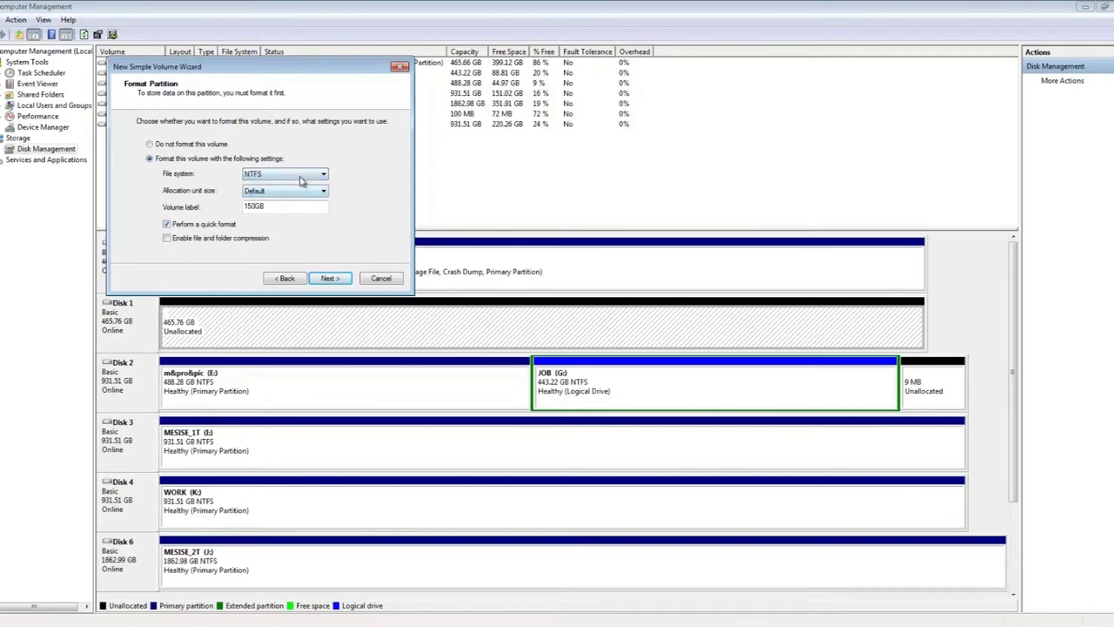
pyautogui.click(331, 279)
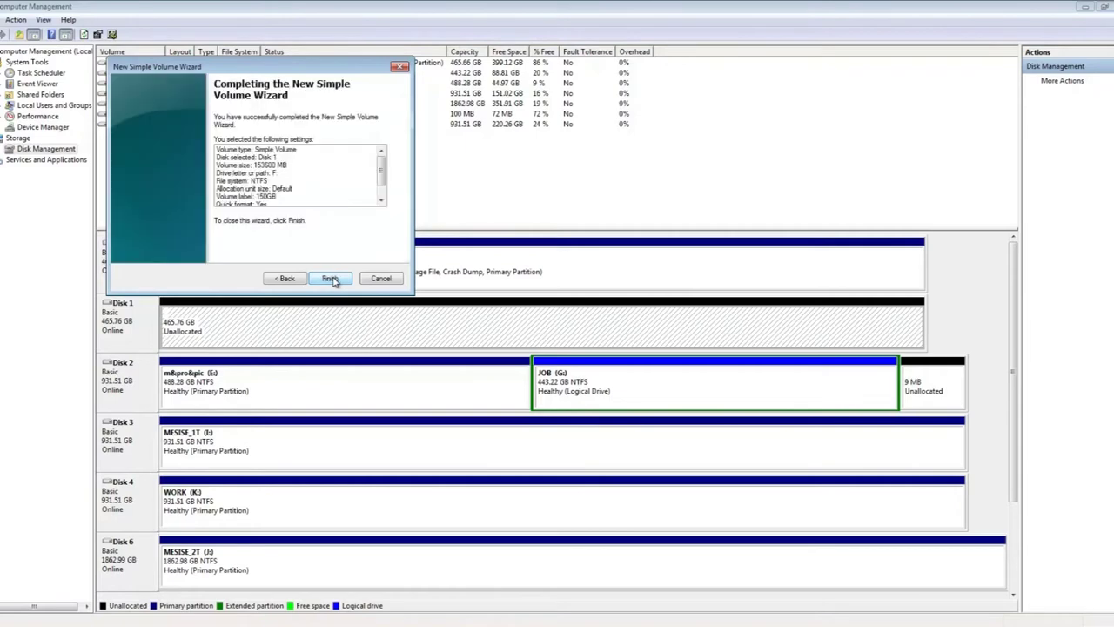
pyautogui.click(331, 279)
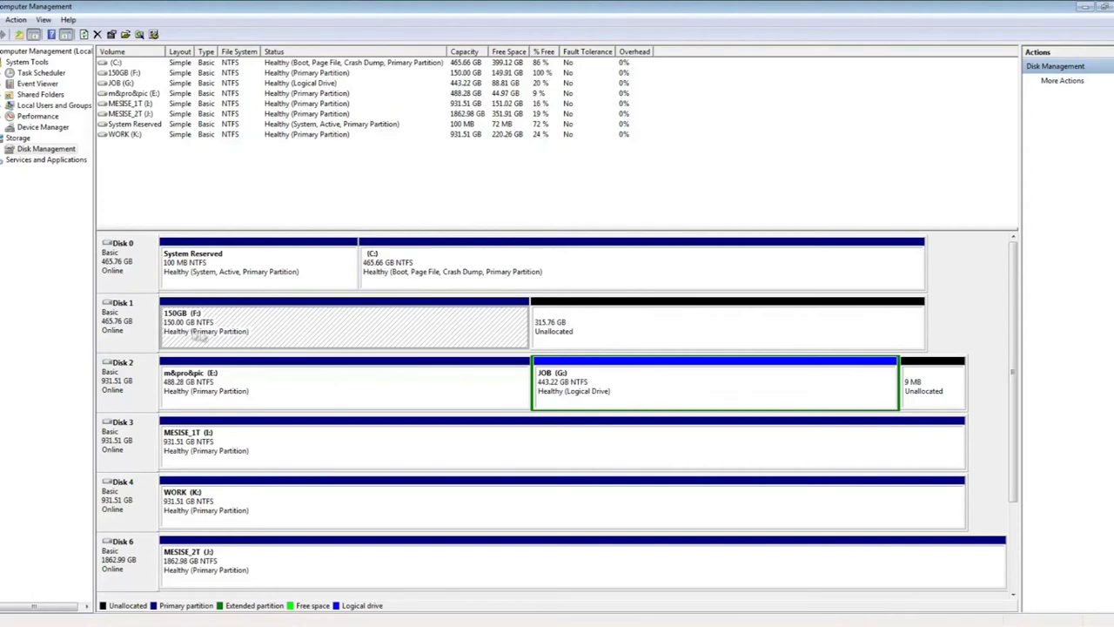
# Start another simple volume in the unallocated space after 150GB (F:) on Disk 1, up to the size setting.
pyautogui.click(581, 335)
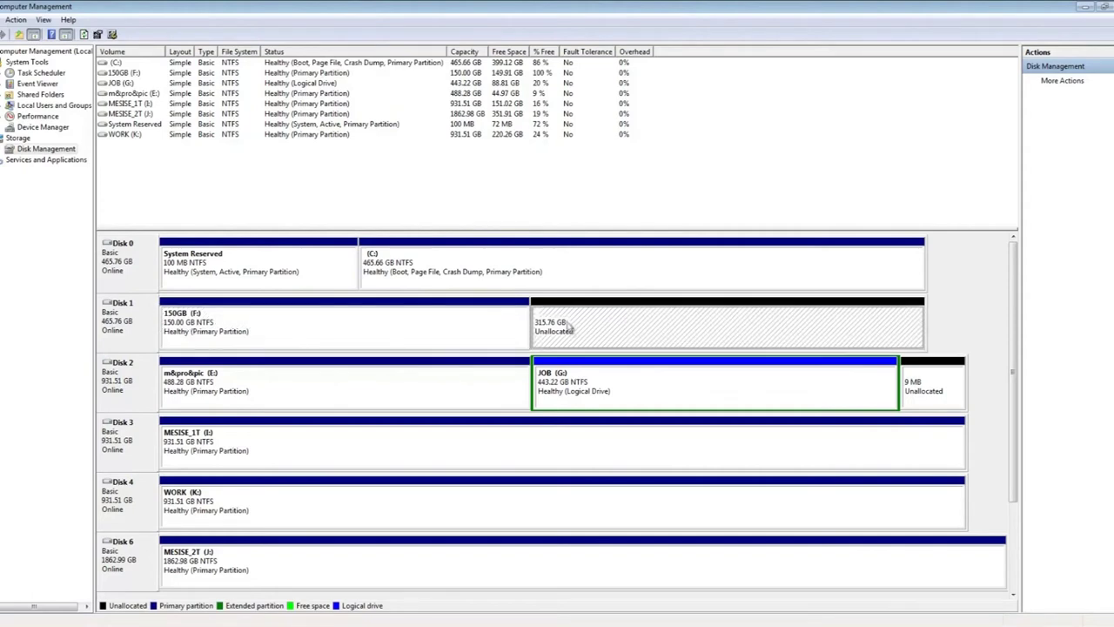
pyautogui.rightClick(624, 337)
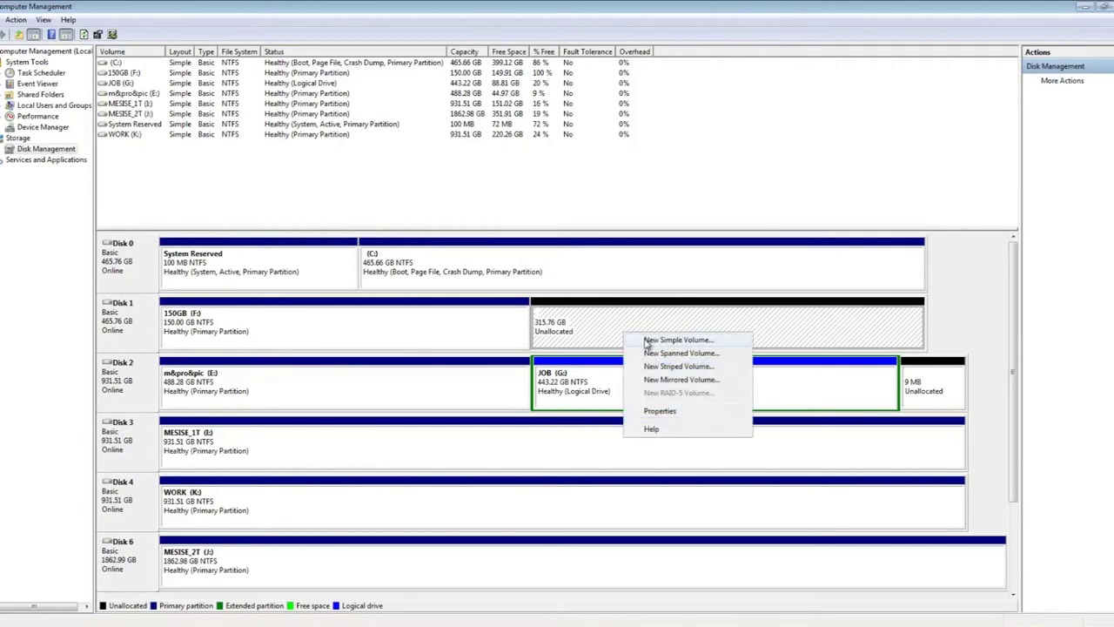
pyautogui.click(645, 340)
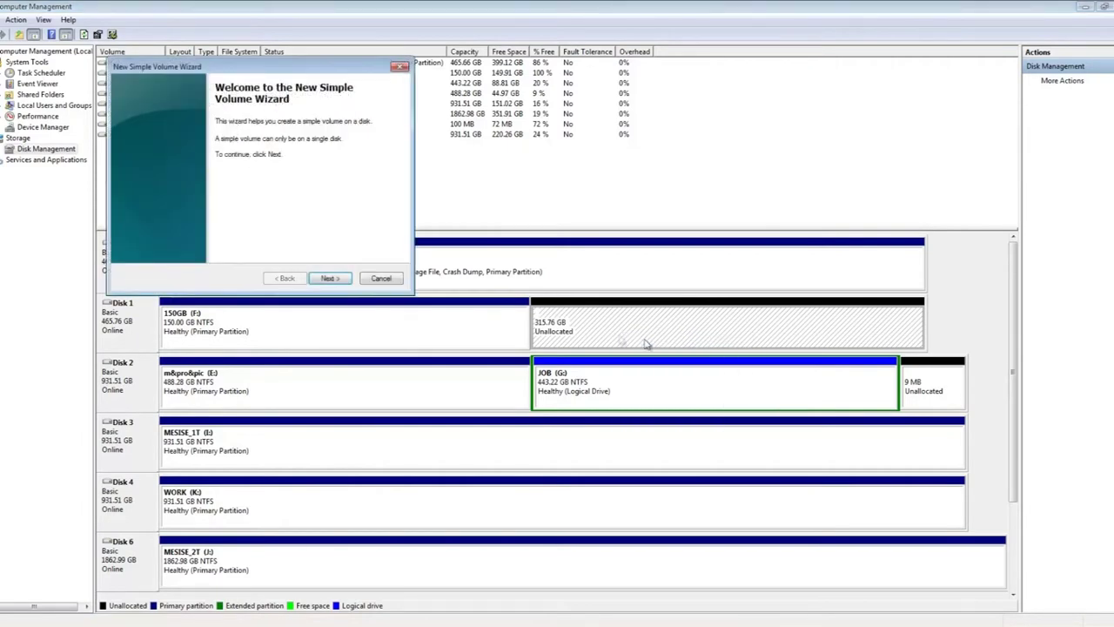
pyautogui.click(328, 278)
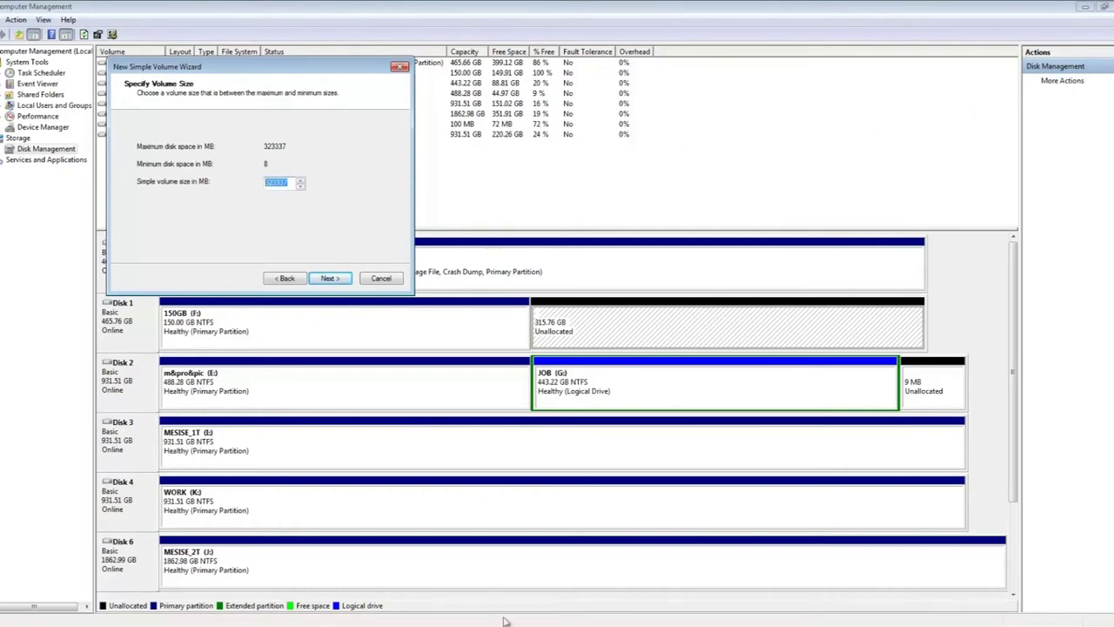
# Switch to Calculator, clear the previous result and multiply 50 by 1024.
pyautogui.click(532, 624)
pyautogui.click(926, 123)
pyautogui.write('50*1024')
pyautogui.press('Return')
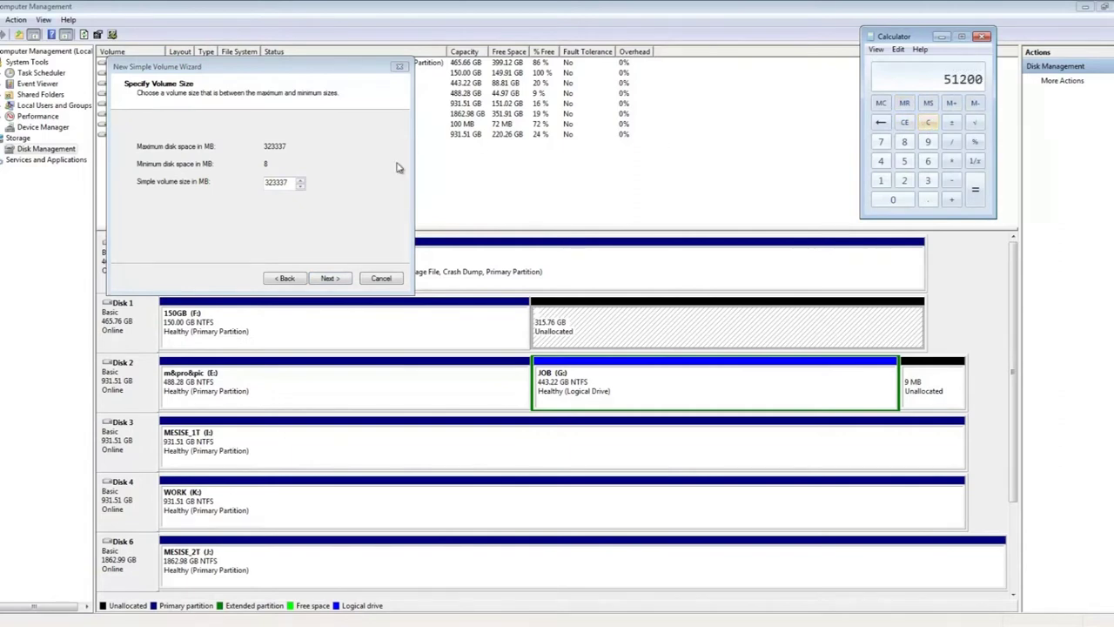
# Set the second volume's size to 51200 MB in the wizard and assign it drive letter H.
pyautogui.click(277, 185)
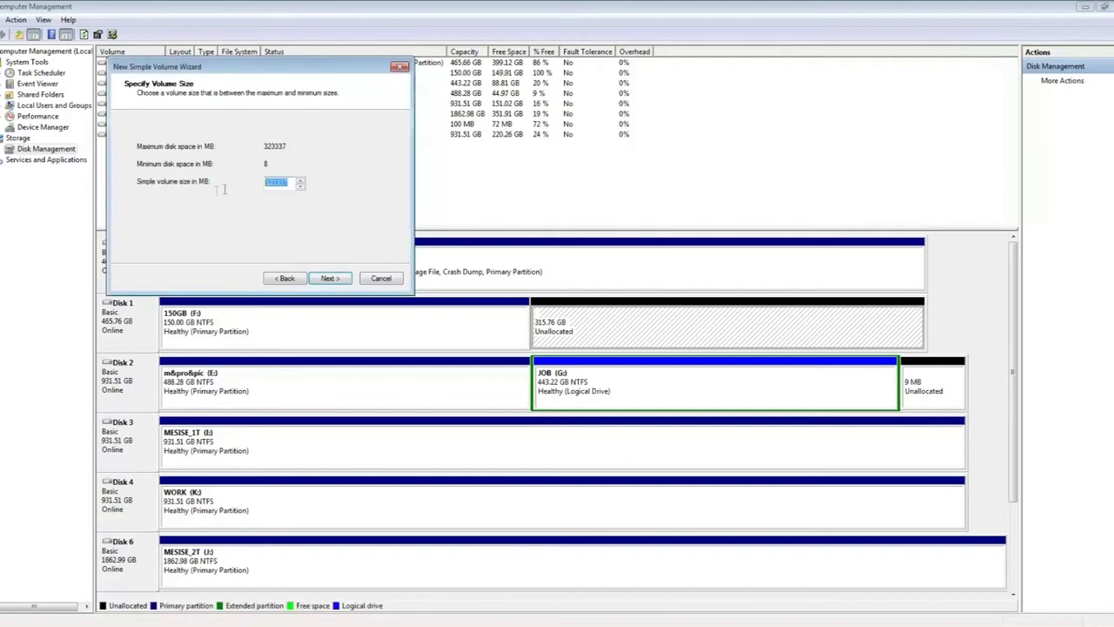
pyautogui.write('51200')
pyautogui.click(327, 278)
pyautogui.click(316, 149)
pyautogui.click(310, 175)
pyautogui.click(329, 279)
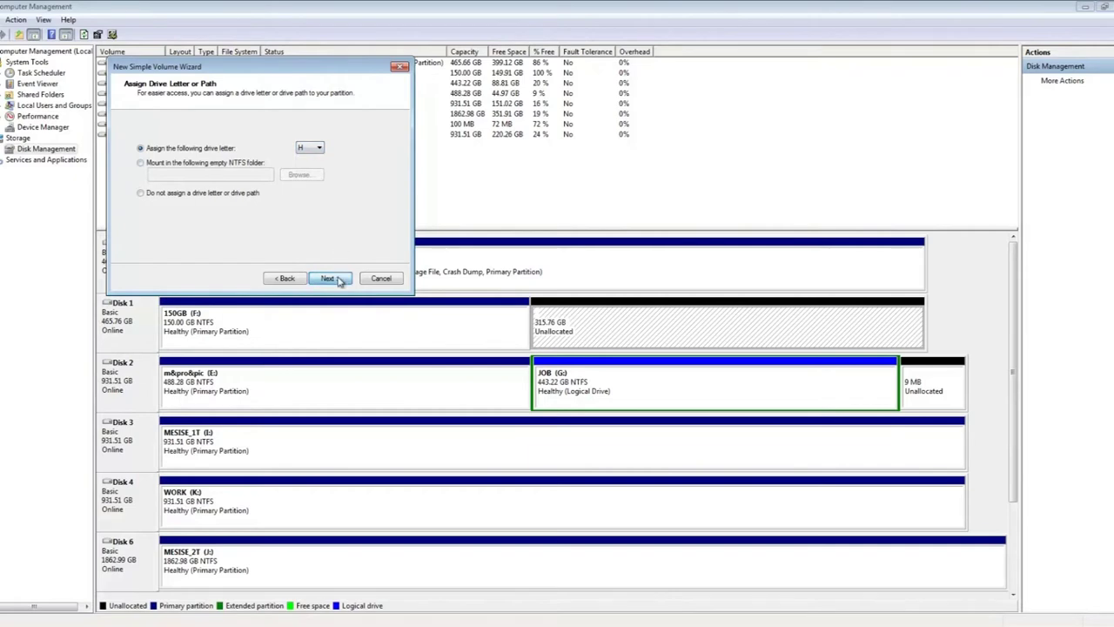
# Label the second volume 50GB, format it as NTFS and finish creating it on Disk 1.
pyautogui.moveTo(308, 208); pyautogui.dragTo(177, 209)
pyautogui.write('50GB')
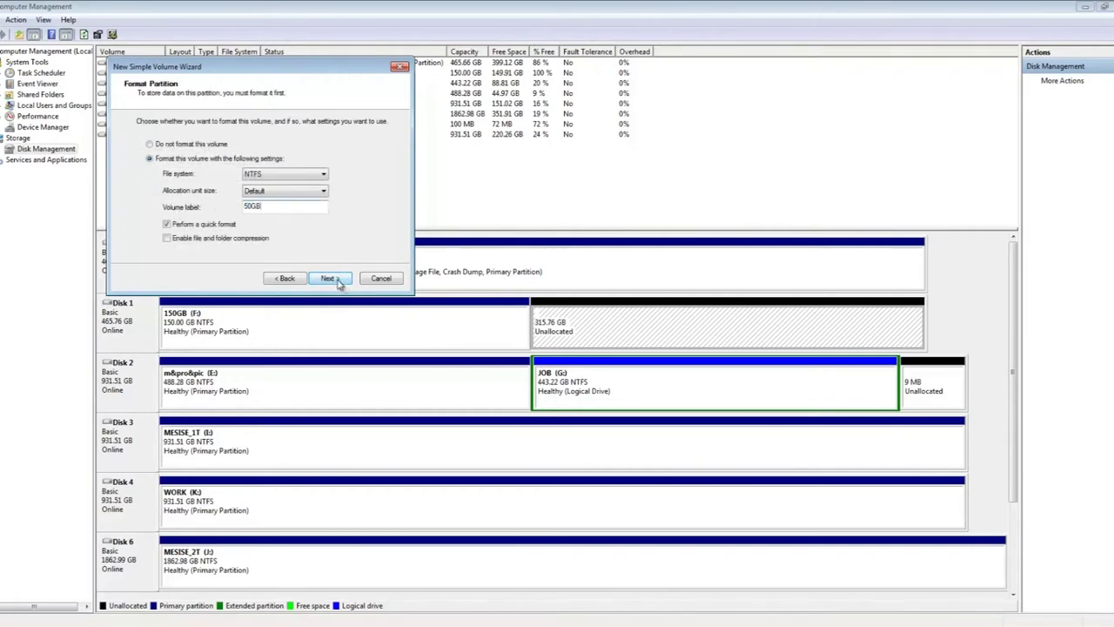
pyautogui.click(338, 280)
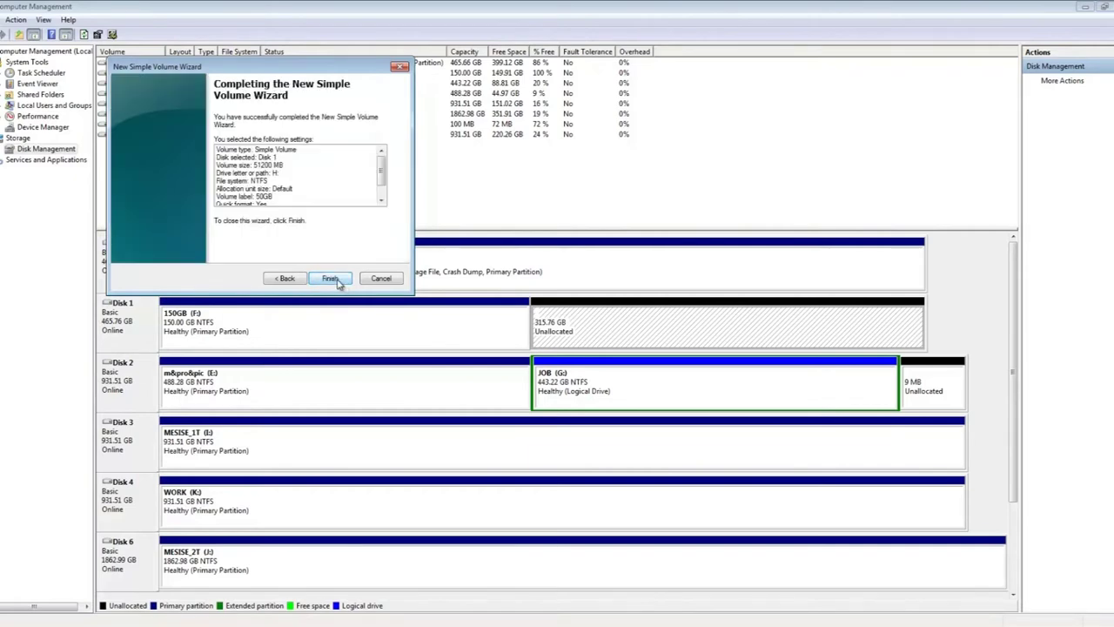
pyautogui.click(335, 281)
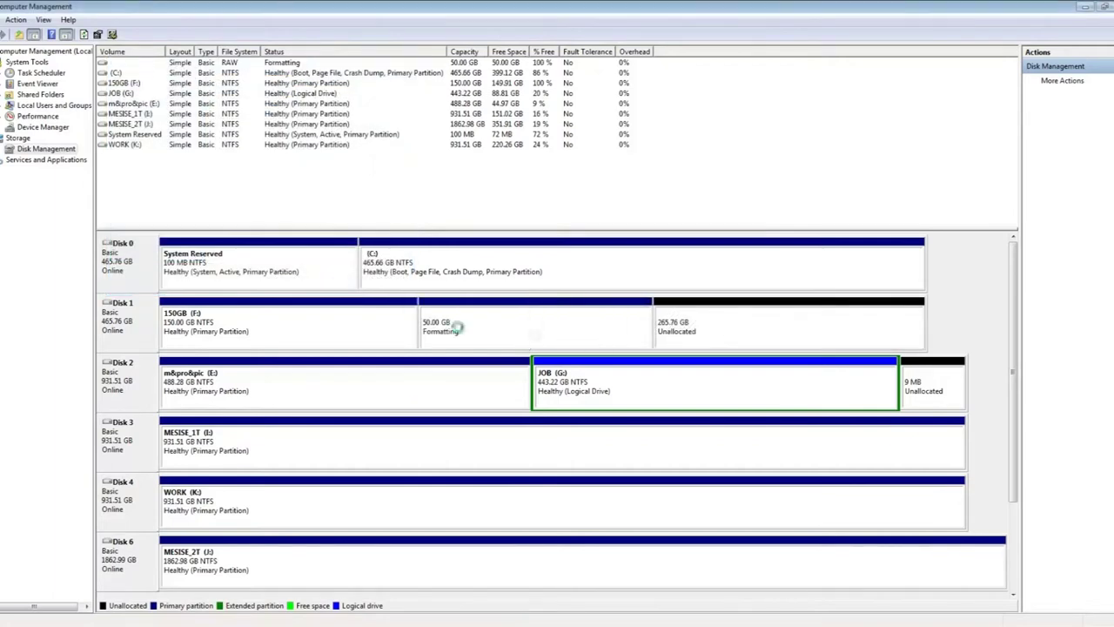
pyautogui.click(394, 328)
pyautogui.click(497, 330)
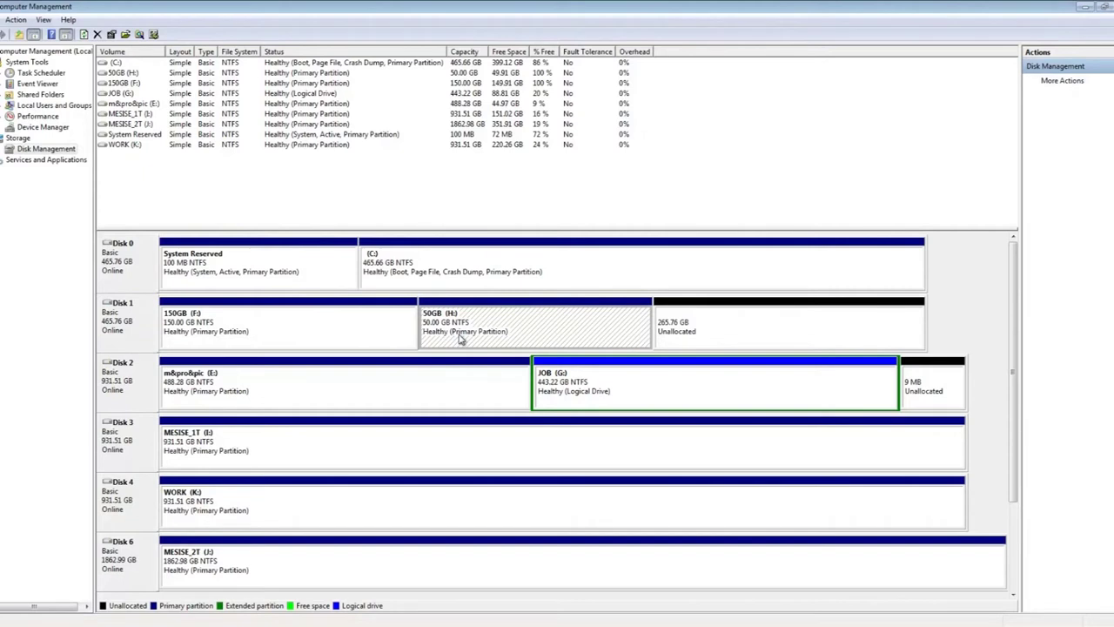
# Start a third simple volume in Disk 1's remaining unallocated space, using the maximum size of 272137 MB.
pyautogui.click(701, 324)
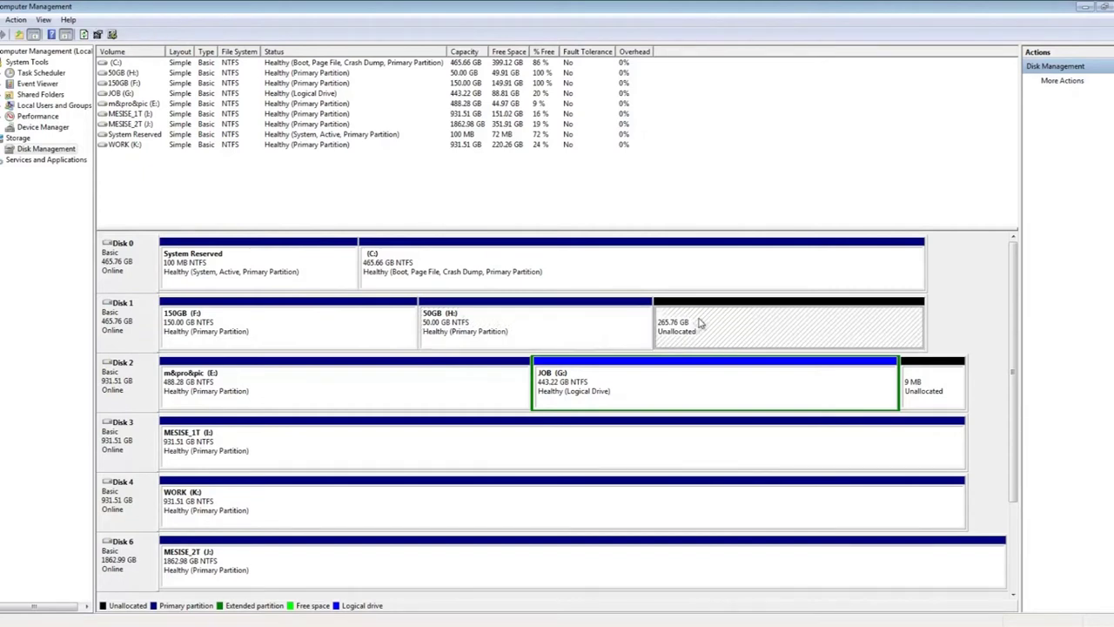
pyautogui.rightClick(692, 330)
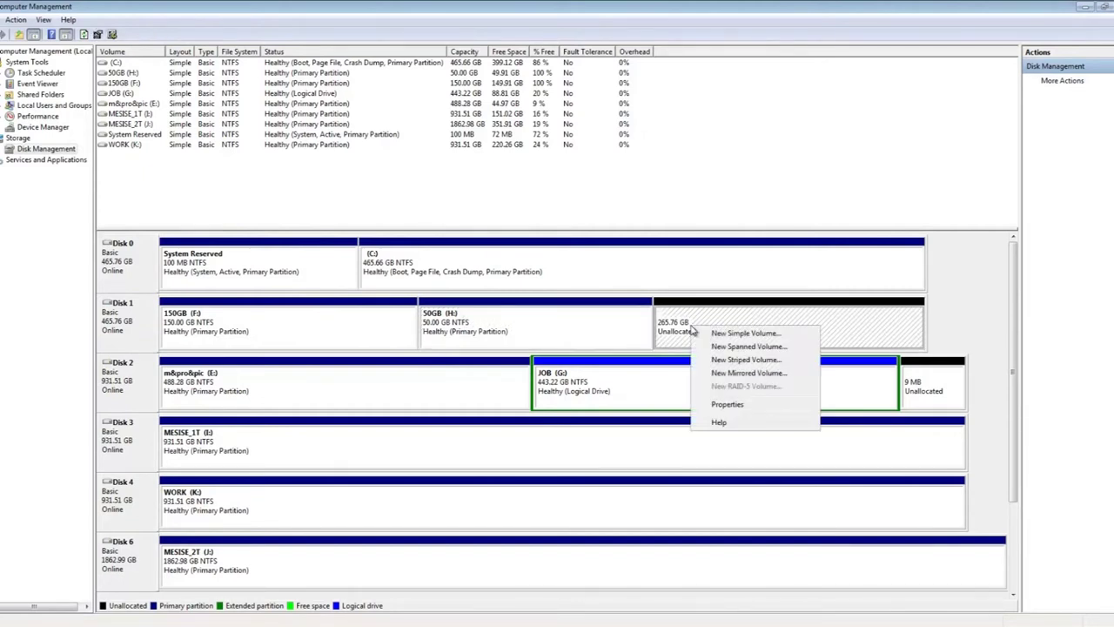
pyautogui.click(715, 333)
pyautogui.click(331, 279)
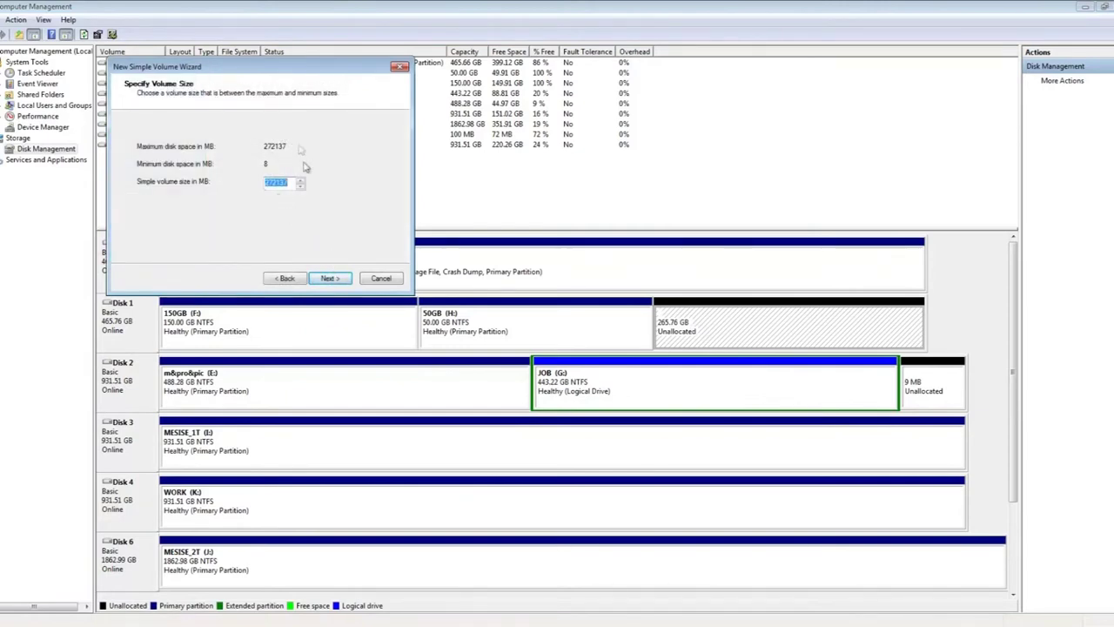
pyautogui.click(329, 278)
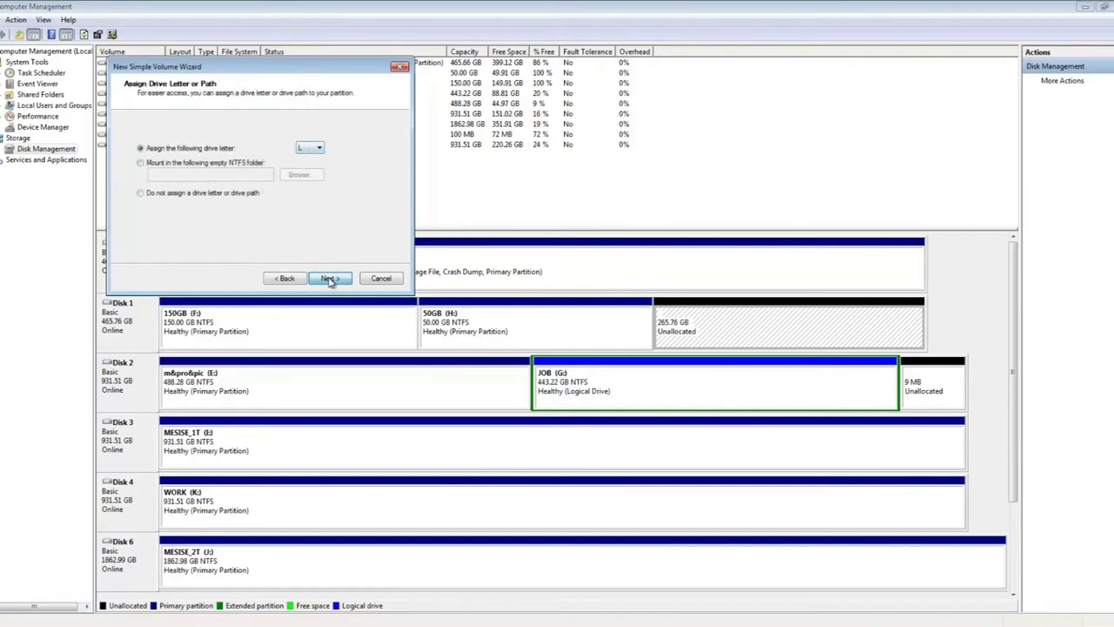
# Keep drive letter L for the third volume, label it 265GB, format it as NTFS and finish creating it.
pyautogui.click(329, 278)
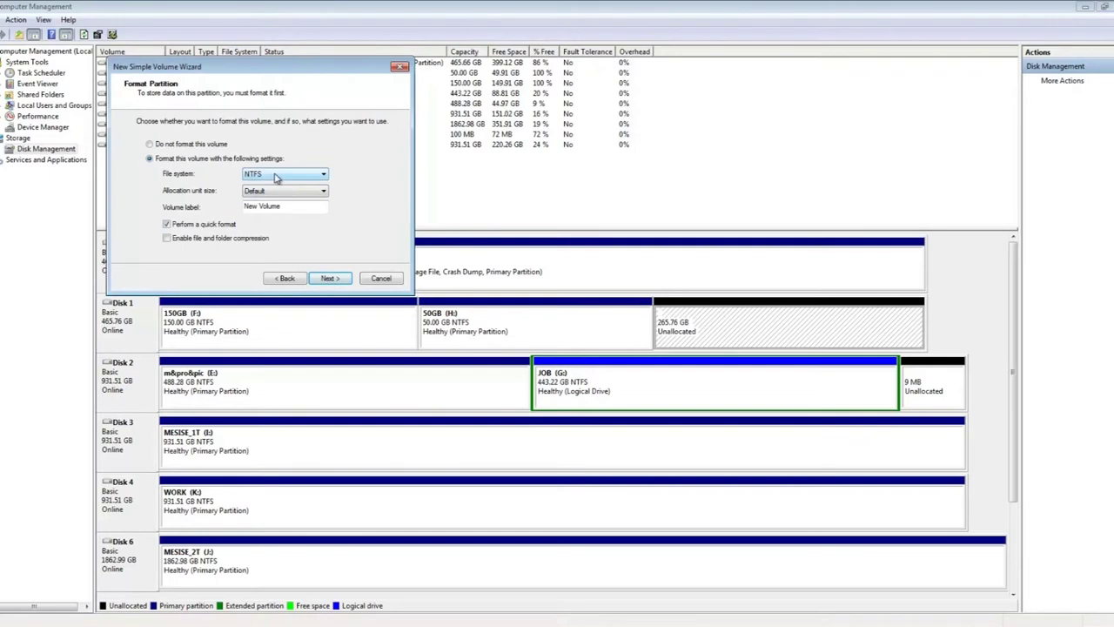
pyautogui.moveTo(299, 211); pyautogui.dragTo(240, 209)
pyautogui.write('265GB')
pyautogui.click(332, 278)
pyautogui.click(334, 278)
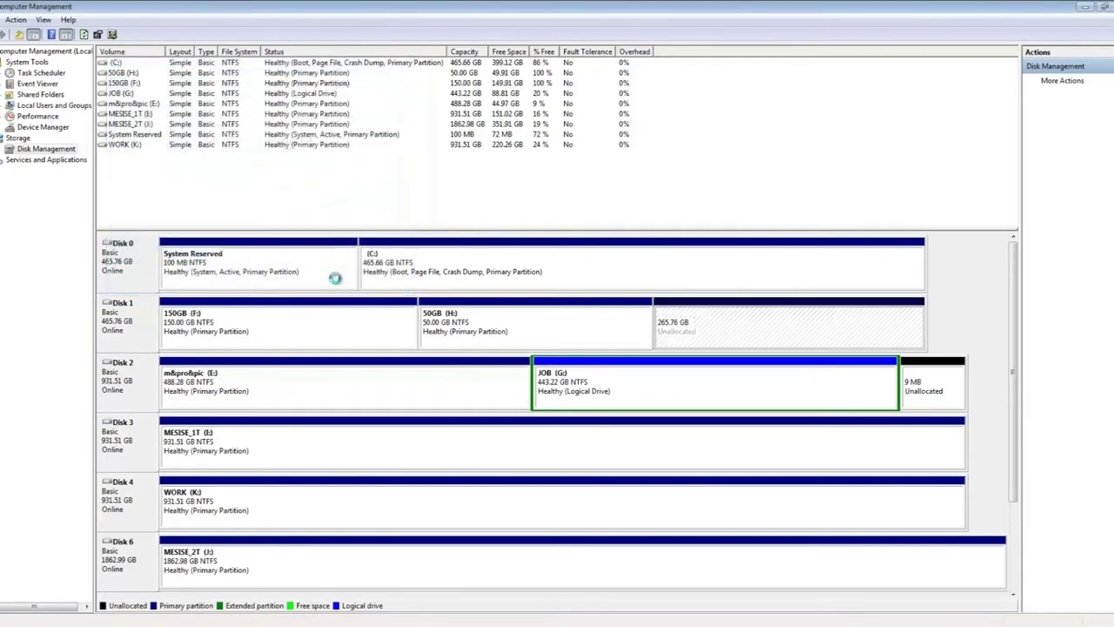
# Delete the 50GB (H:) and 265GB (L:) volumes from Disk 1.
pyautogui.click(502, 331)
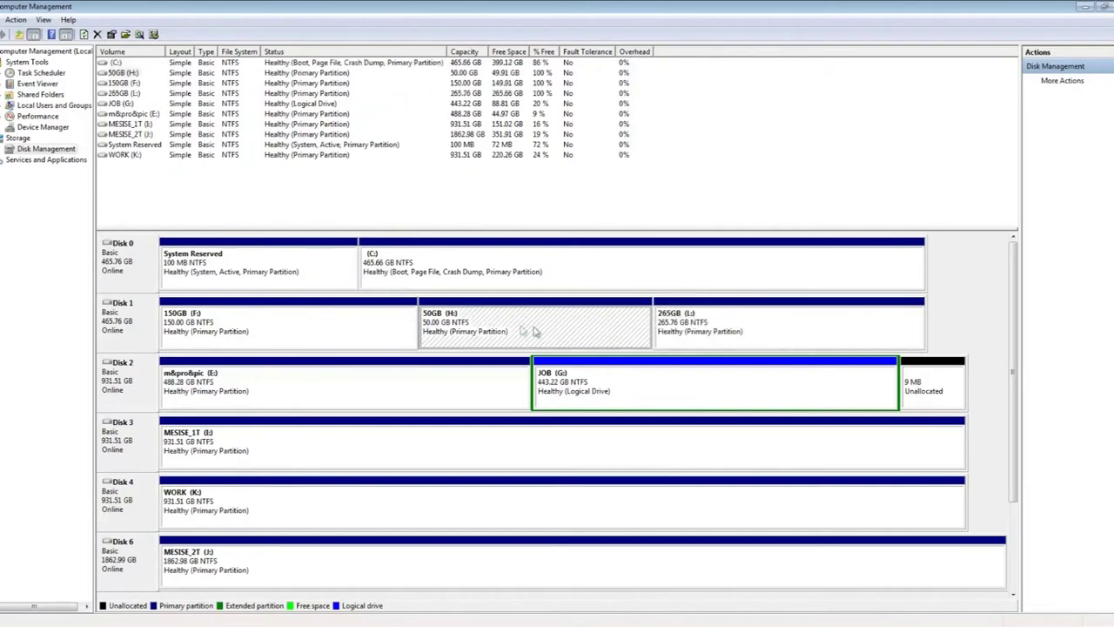
pyautogui.rightClick(601, 330)
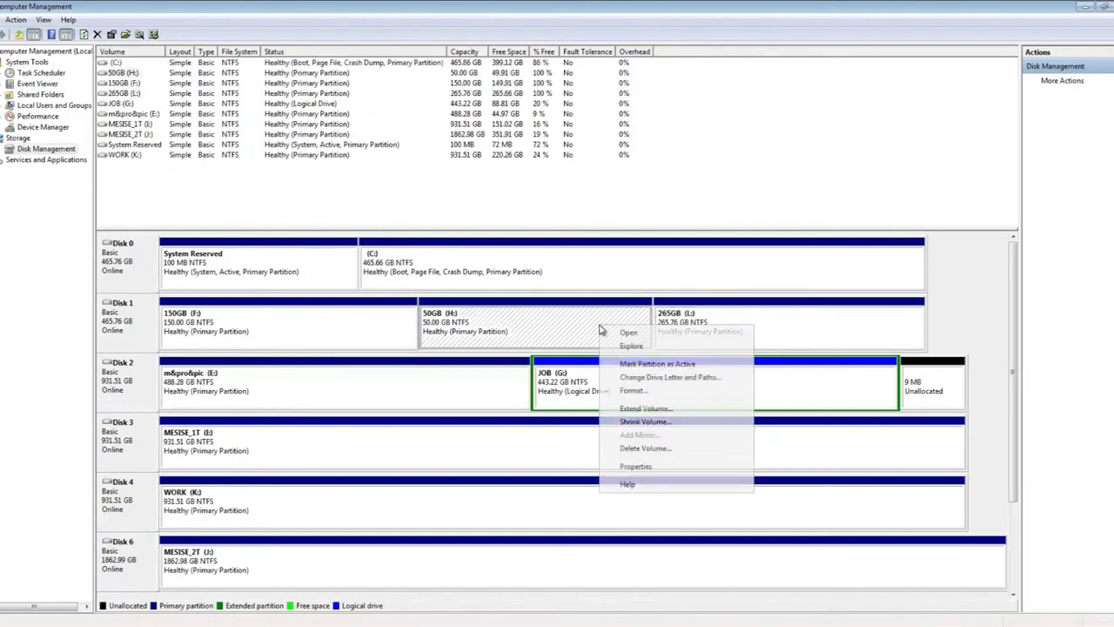
pyautogui.click(648, 448)
pyautogui.click(621, 366)
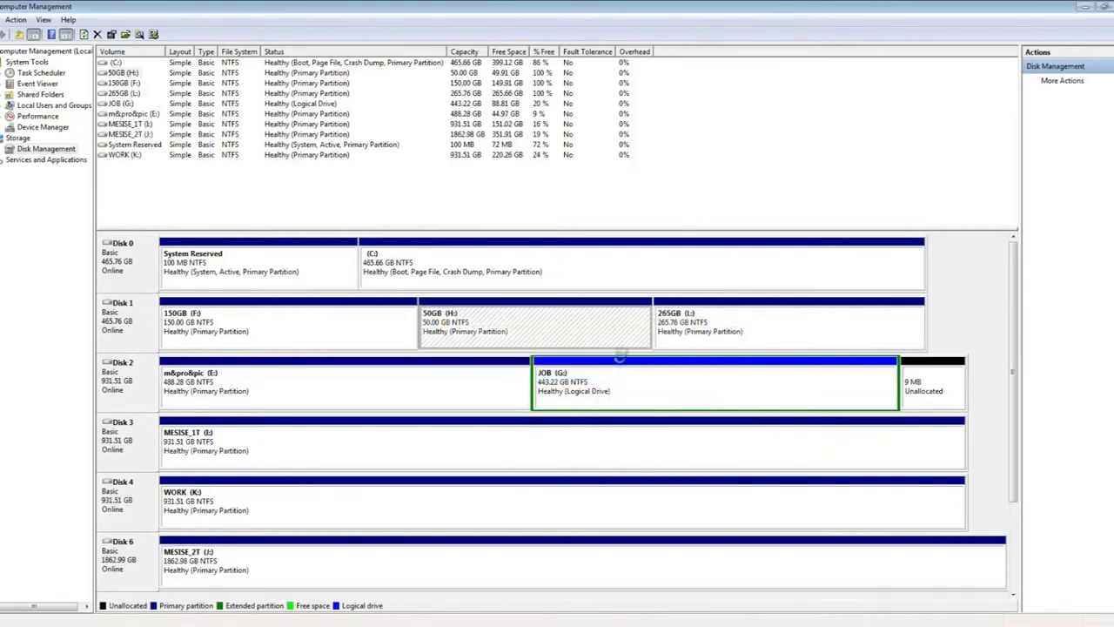
pyautogui.click(666, 329)
pyautogui.rightClick(669, 330)
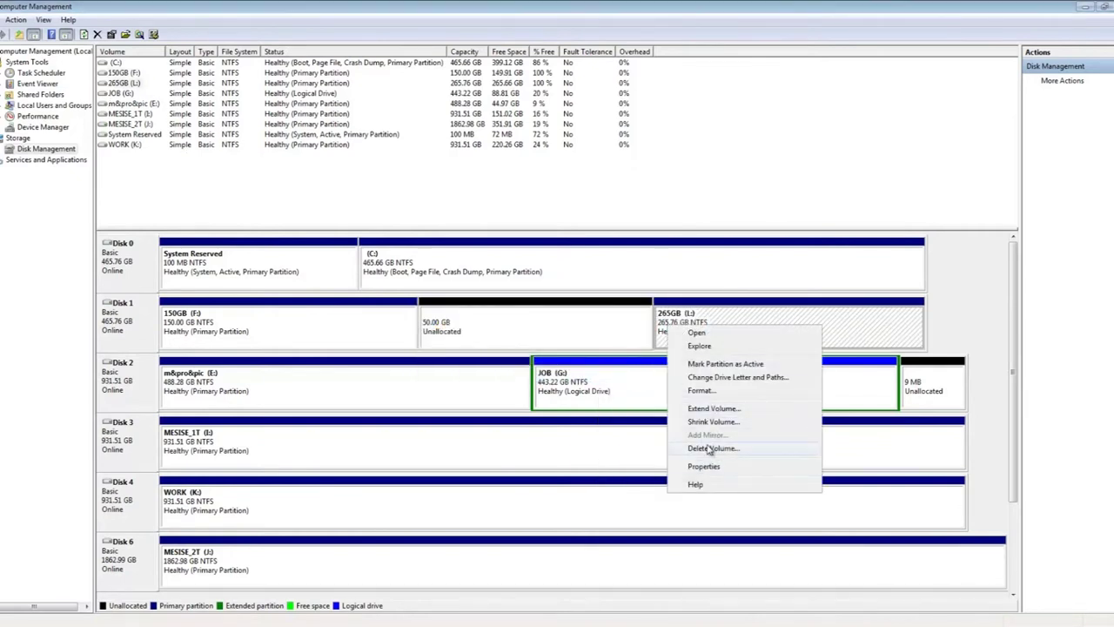
pyautogui.click(715, 448)
pyautogui.click(615, 362)
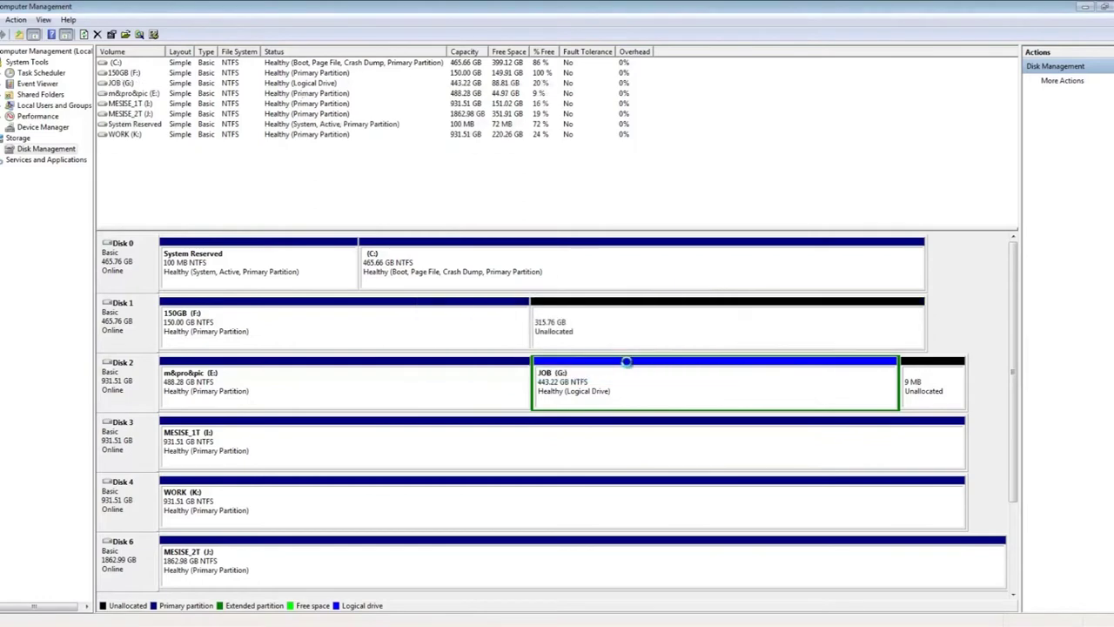
# Start a new simple volume in Disk 1's unallocated space, keeping the default maximum size.
pyautogui.rightClick(590, 334)
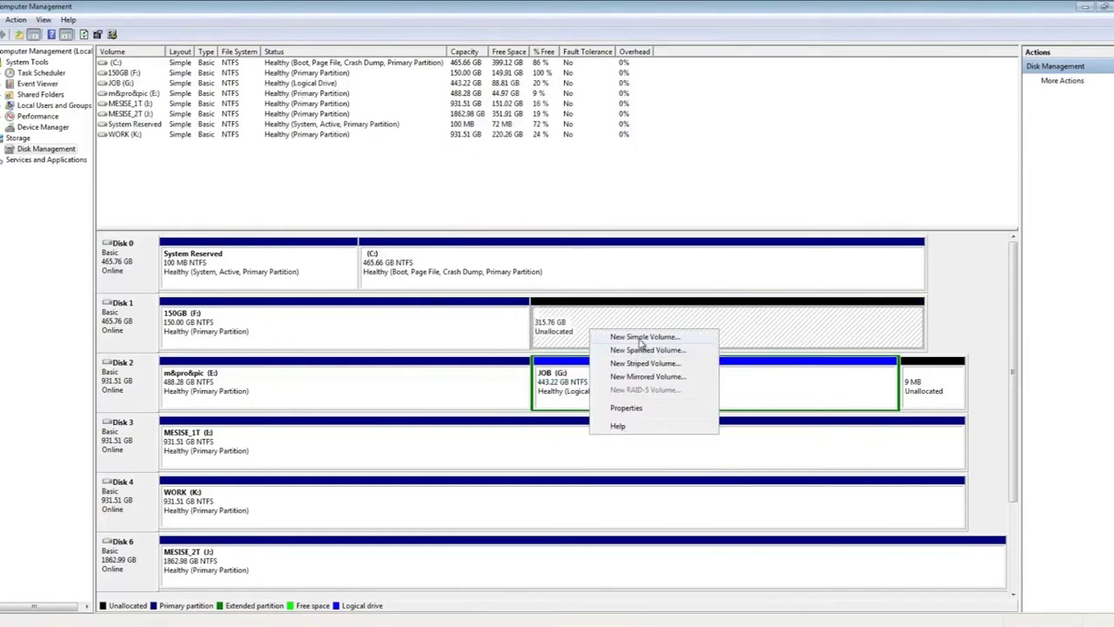
pyautogui.click(640, 338)
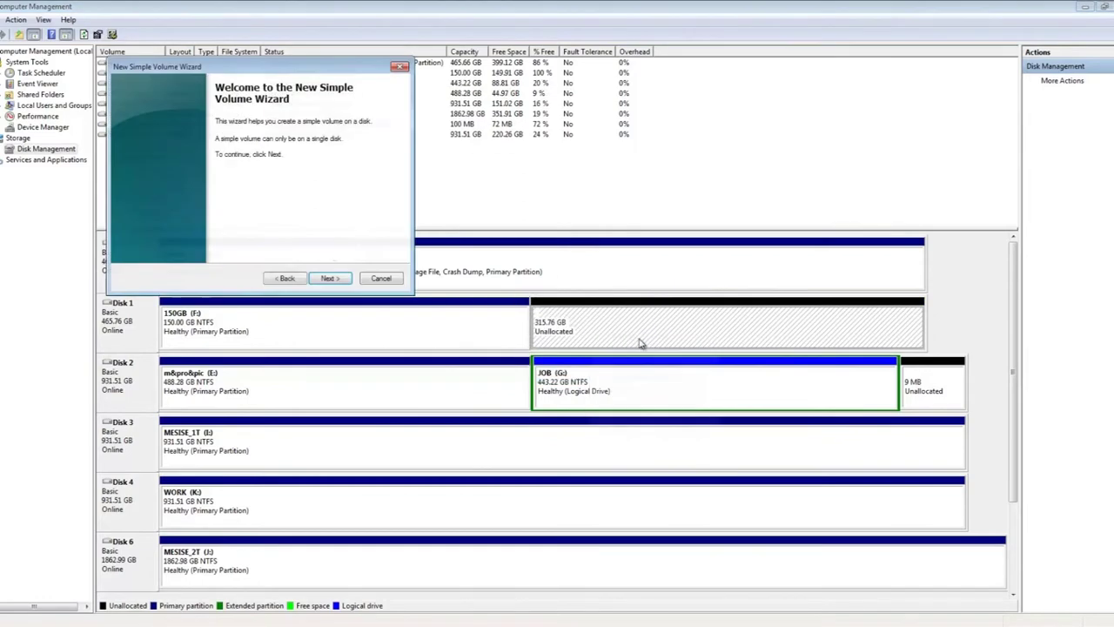
pyautogui.click(329, 278)
pyautogui.click(330, 280)
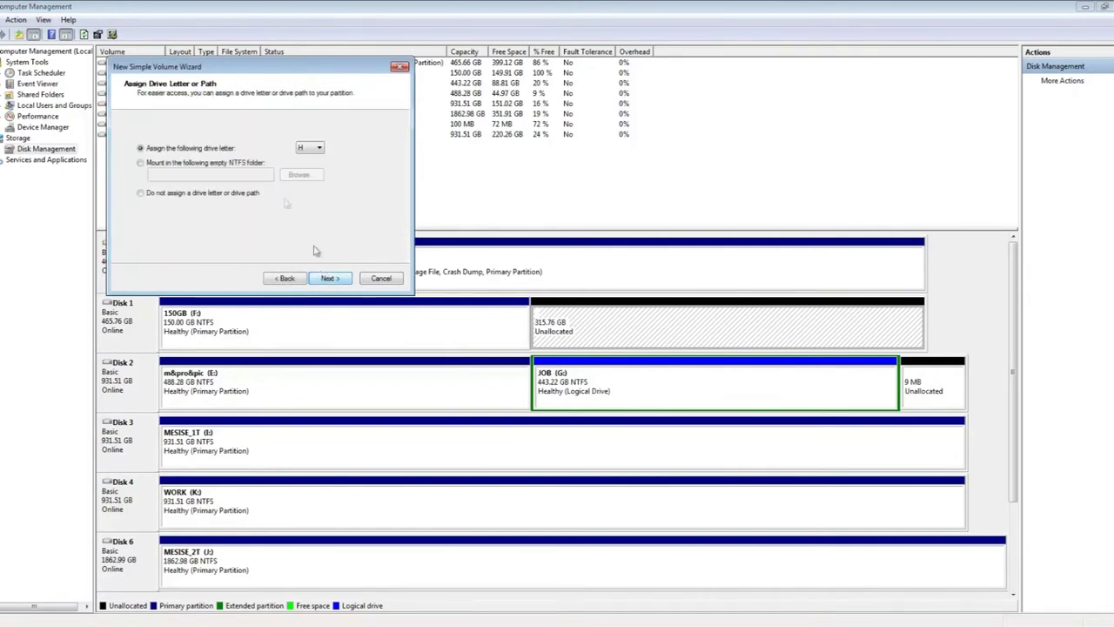
# Keep drive letter H, format the new volume as NTFS with the label 315GB, and finish creating it.
pyautogui.click(328, 279)
pyautogui.moveTo(296, 206); pyautogui.dragTo(242, 206)
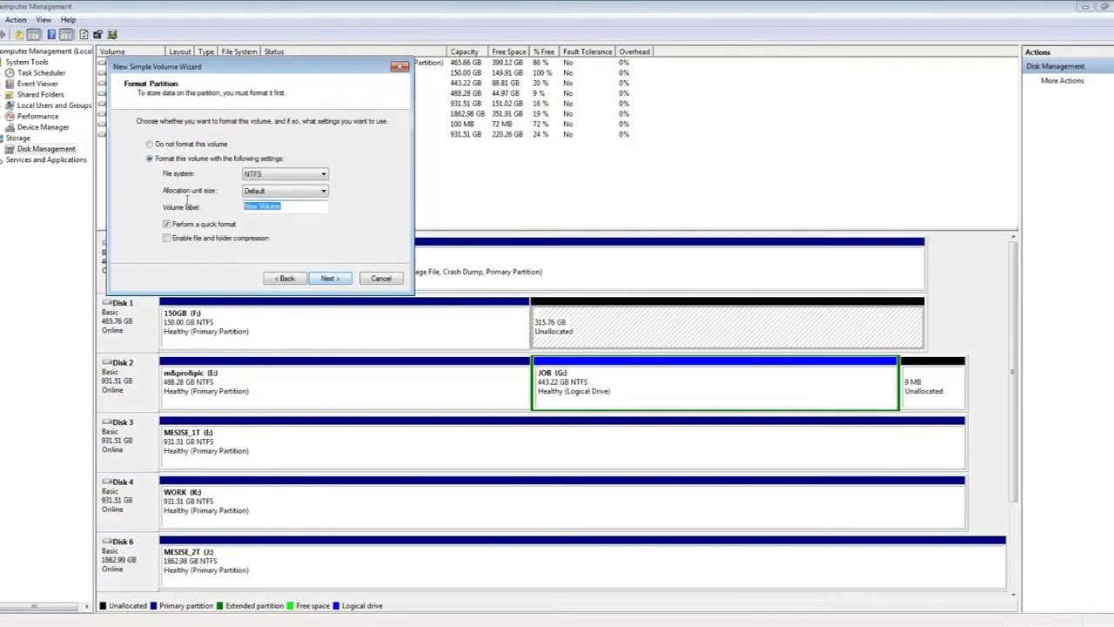
pyautogui.write('31')
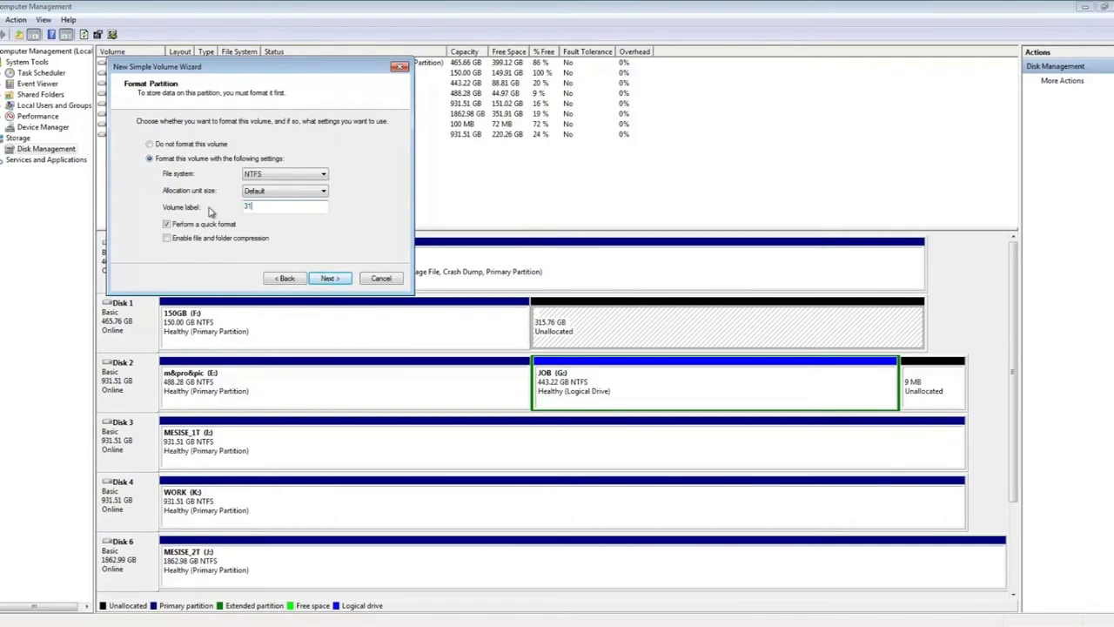
pyautogui.write('5GB')
pyautogui.click(339, 279)
pyautogui.click(338, 278)
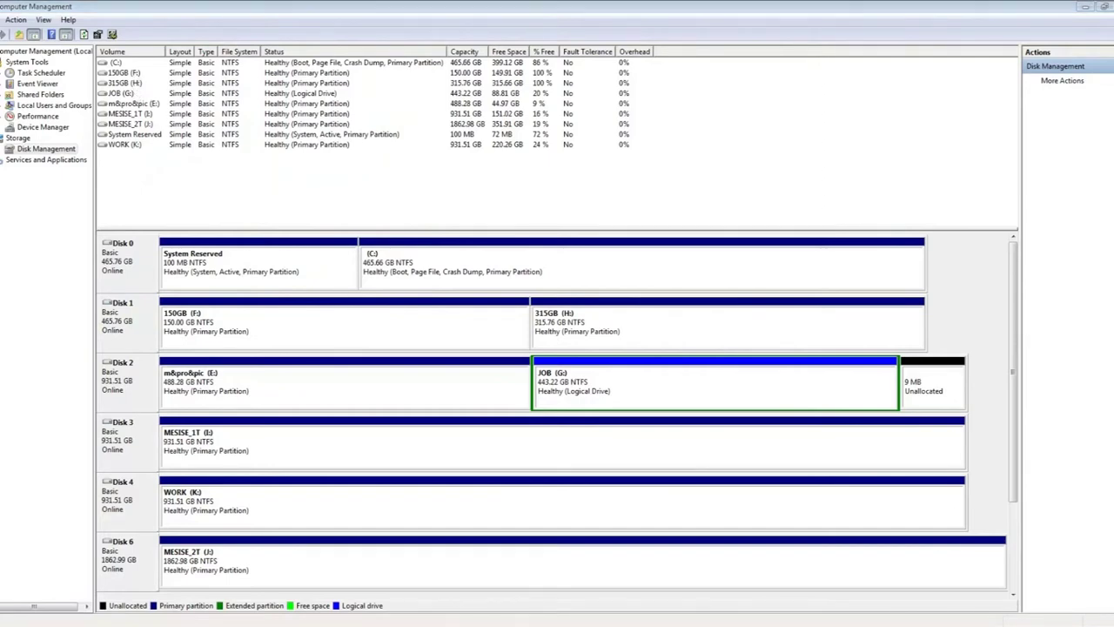
# View the drives in the Computer window, return to Disk Management and widen the volume list's Volume column.
pyautogui.press('super+e')
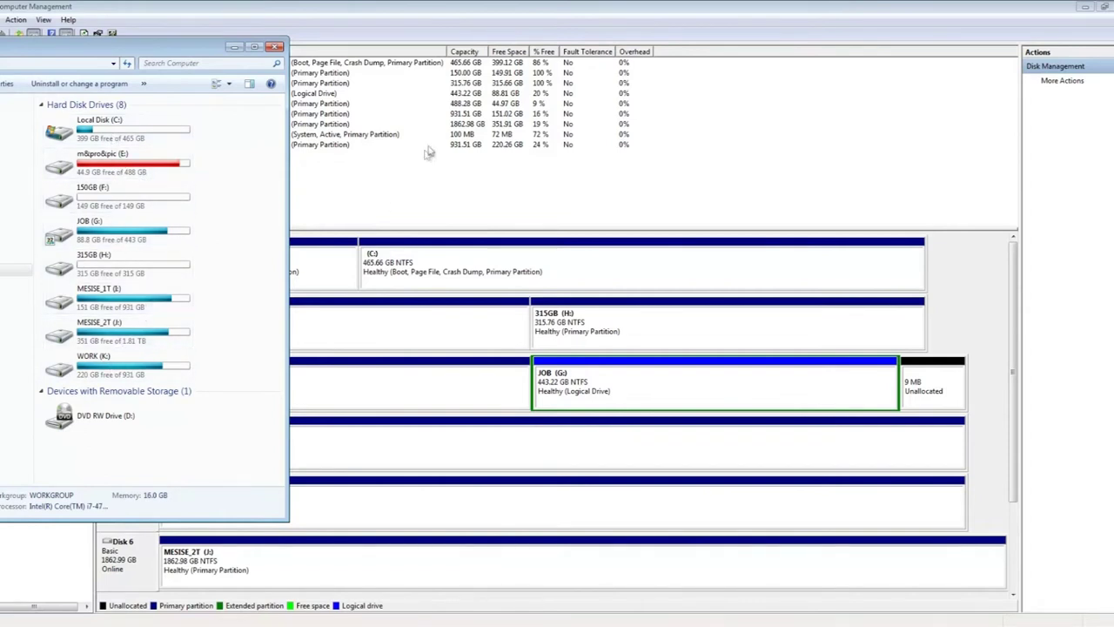
pyautogui.click(390, 184)
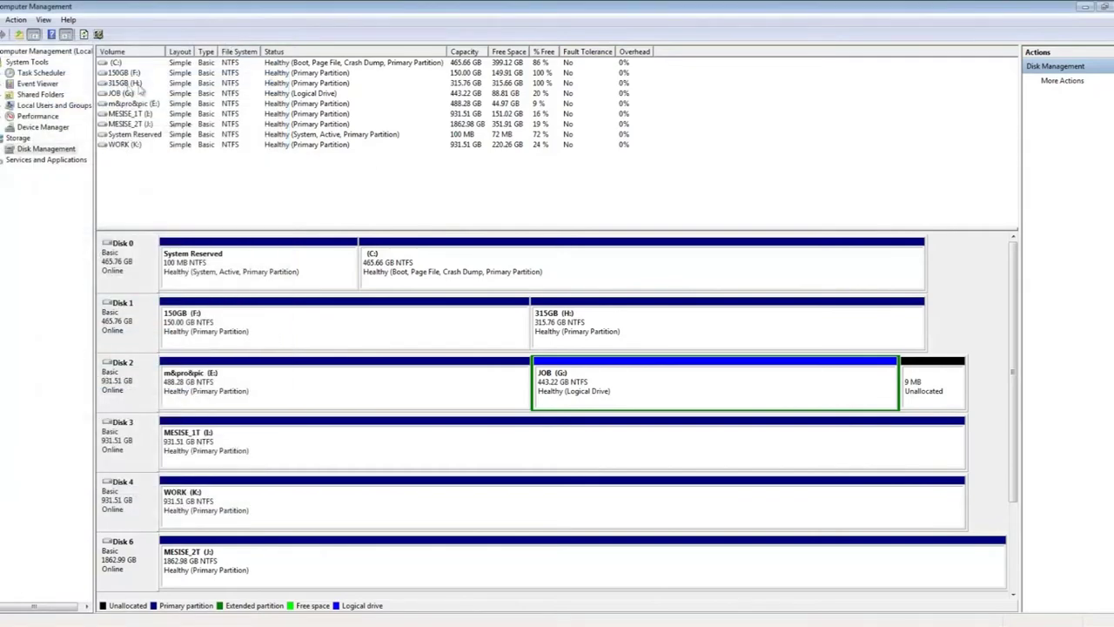
pyautogui.moveTo(167, 51); pyautogui.dragTo(197, 52)
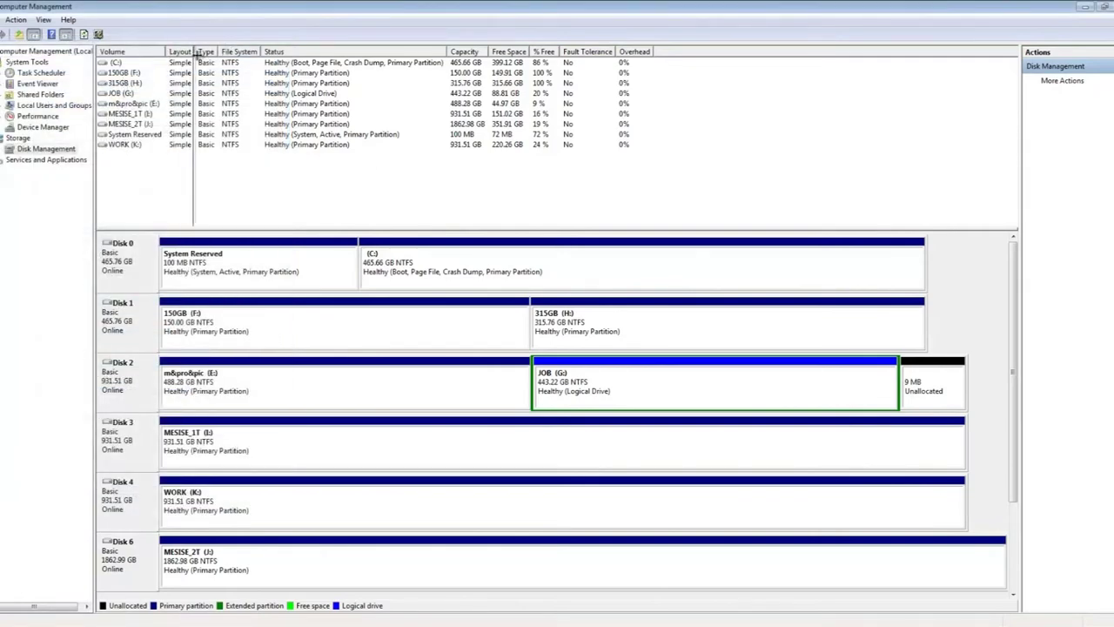
# Change the drive letter of the WORK volume on Disk 4 to Z.
pyautogui.click(132, 146)
pyautogui.rightClick(132, 146)
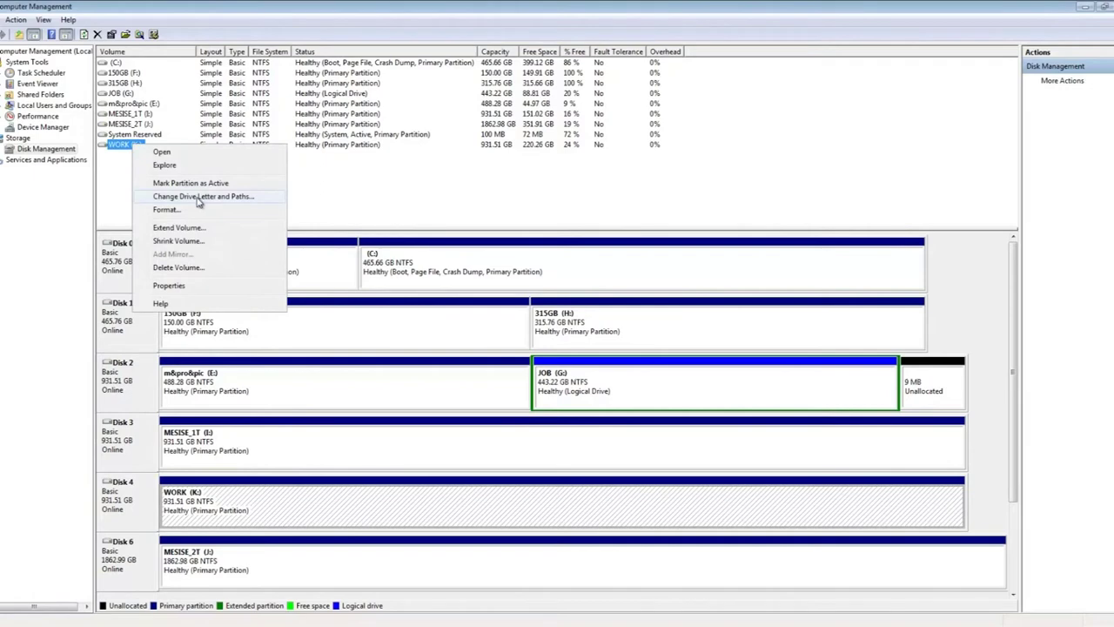
pyautogui.click(199, 196)
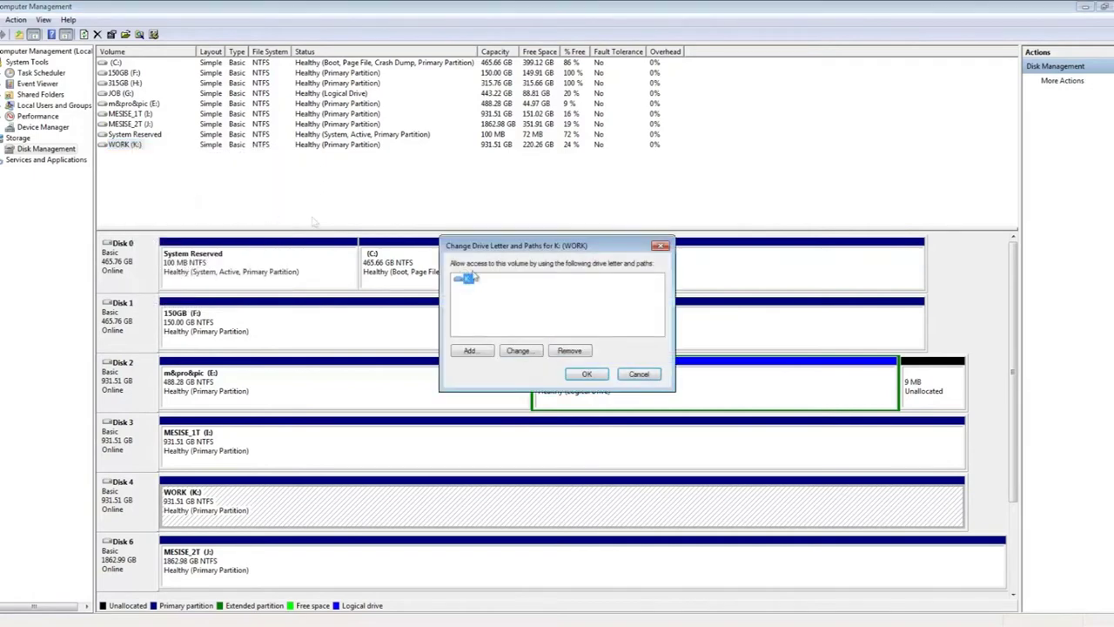
pyautogui.click(519, 350)
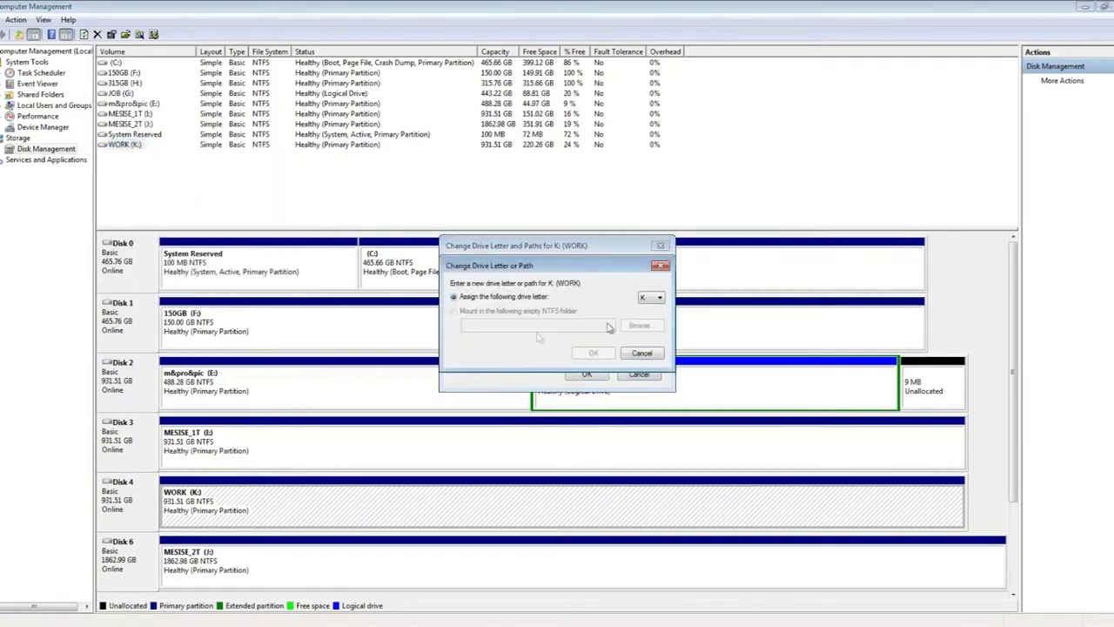
pyautogui.click(649, 298)
pyautogui.click(660, 449)
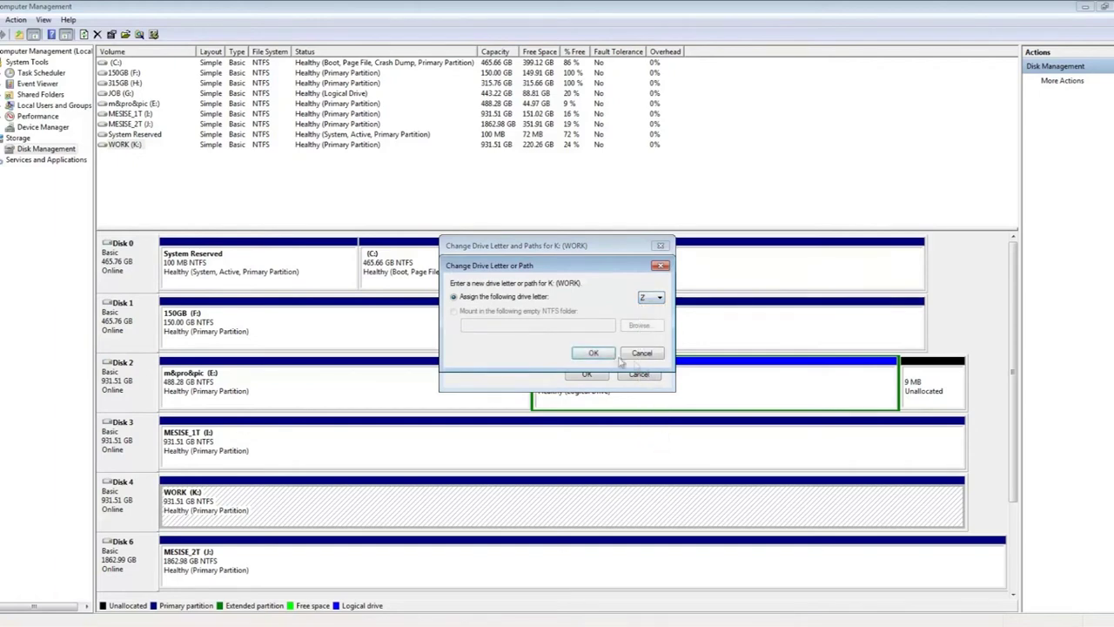
pyautogui.click(600, 354)
pyautogui.click(613, 364)
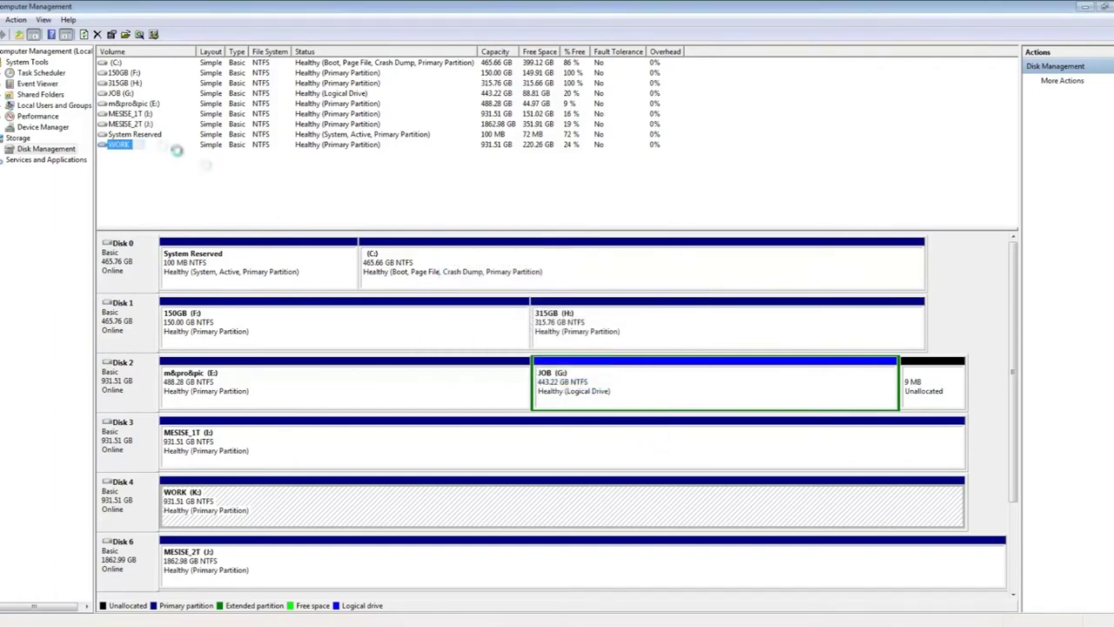
# Change the drive letter of the 315GB volume on Disk 1 to Y.
pyautogui.click(137, 125)
pyautogui.rightClick(139, 130)
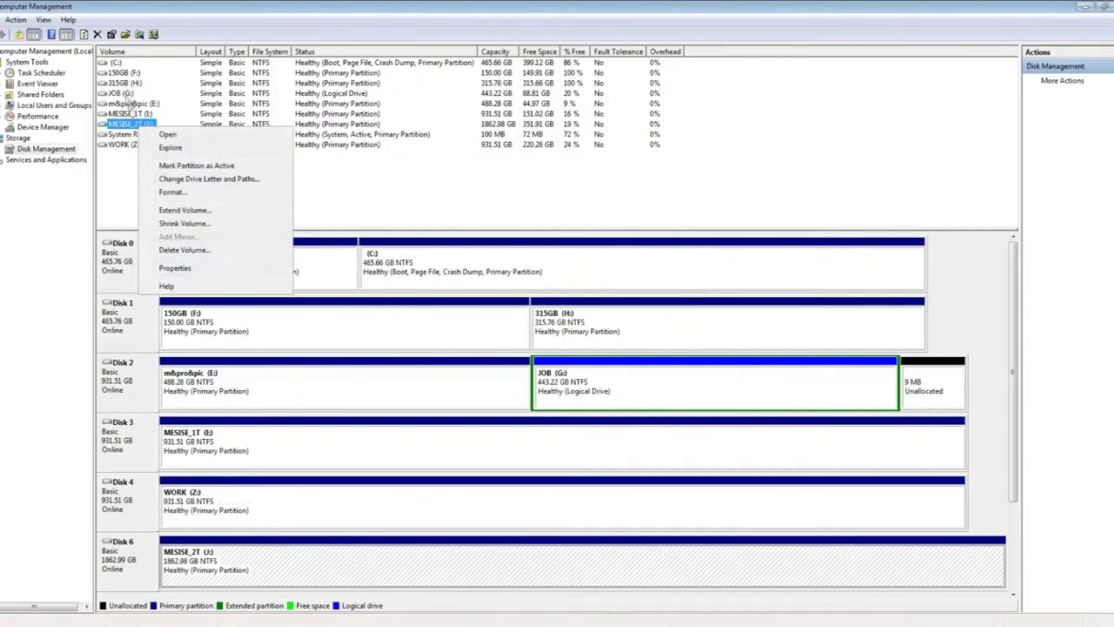
pyautogui.click(122, 82)
pyautogui.rightClick(120, 83)
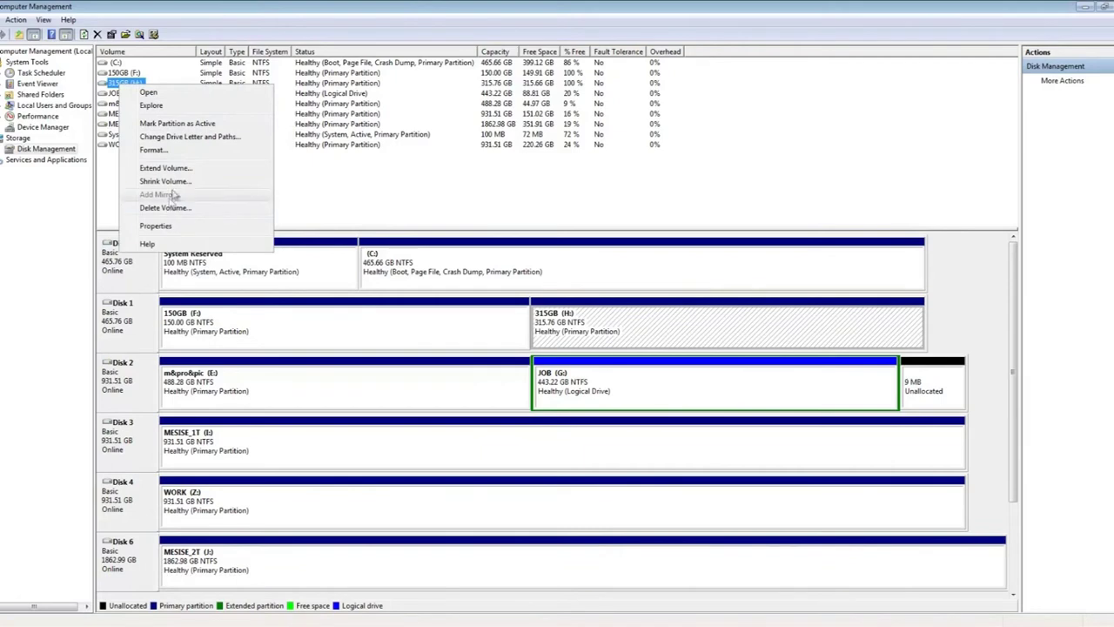
pyautogui.click(182, 136)
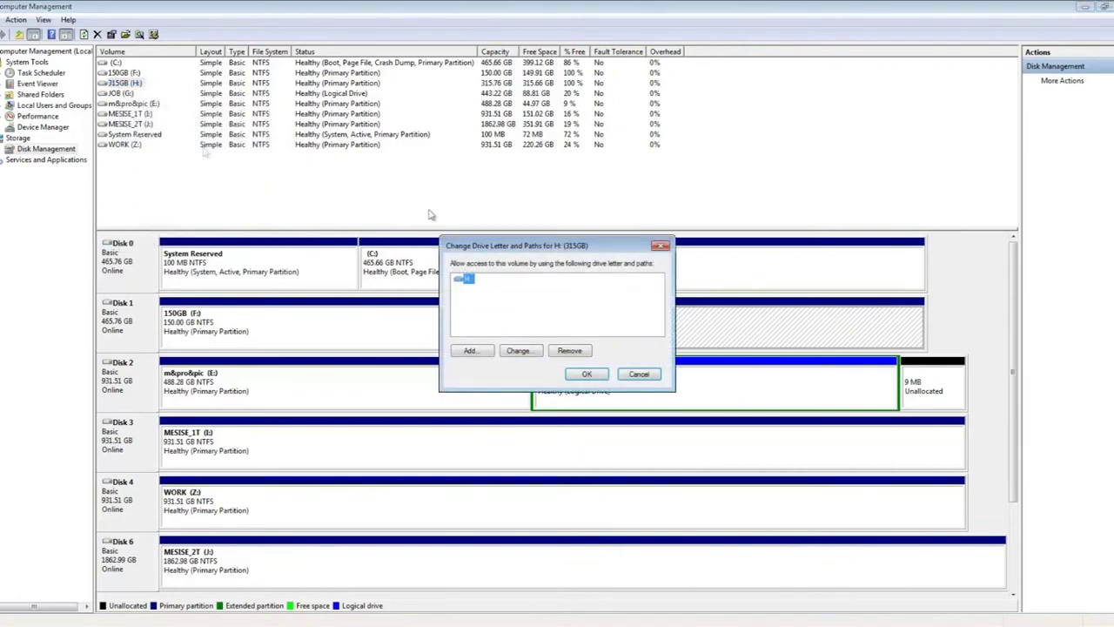
pyautogui.click(519, 350)
pyautogui.click(658, 300)
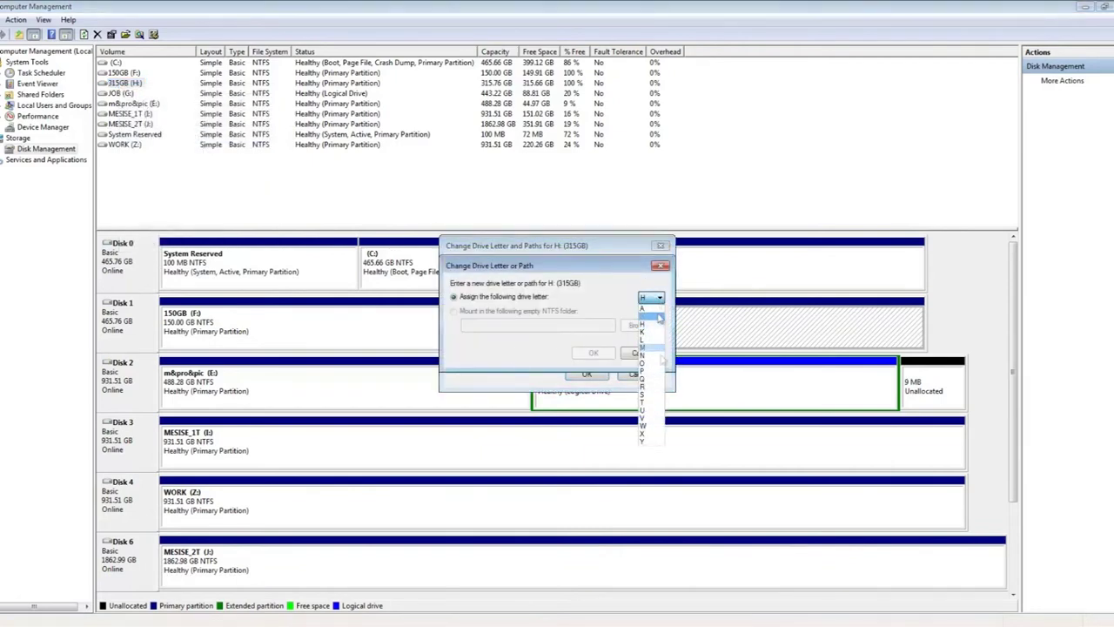
pyautogui.click(659, 436)
pyautogui.click(593, 352)
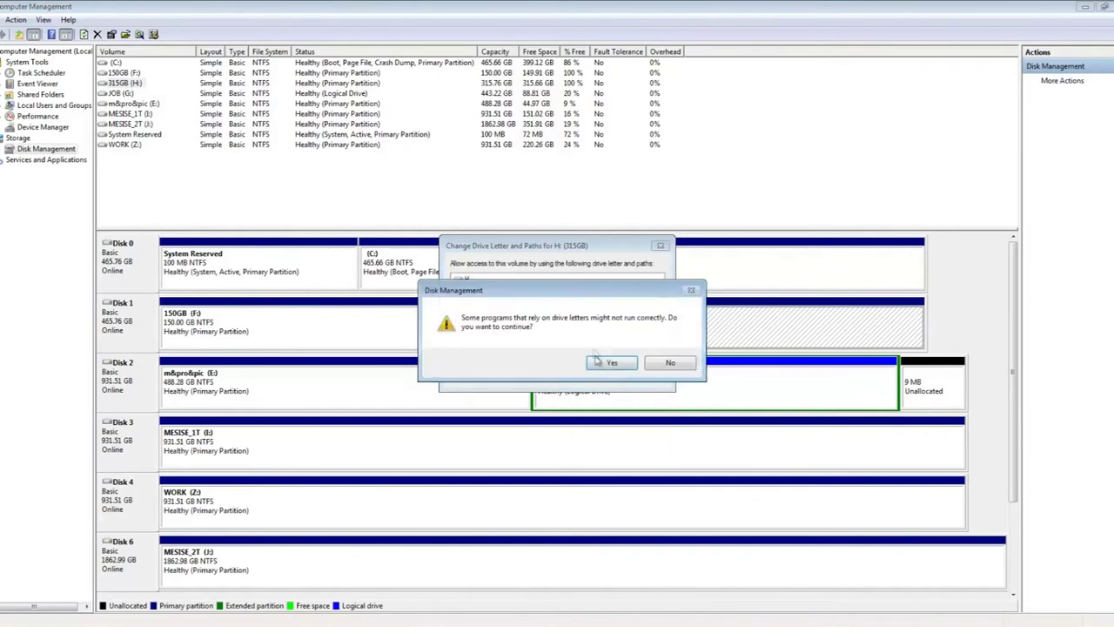
pyautogui.click(600, 361)
# Change the drive letter of the 150GB volume on Disk 1 to X.
pyautogui.rightClick(135, 74)
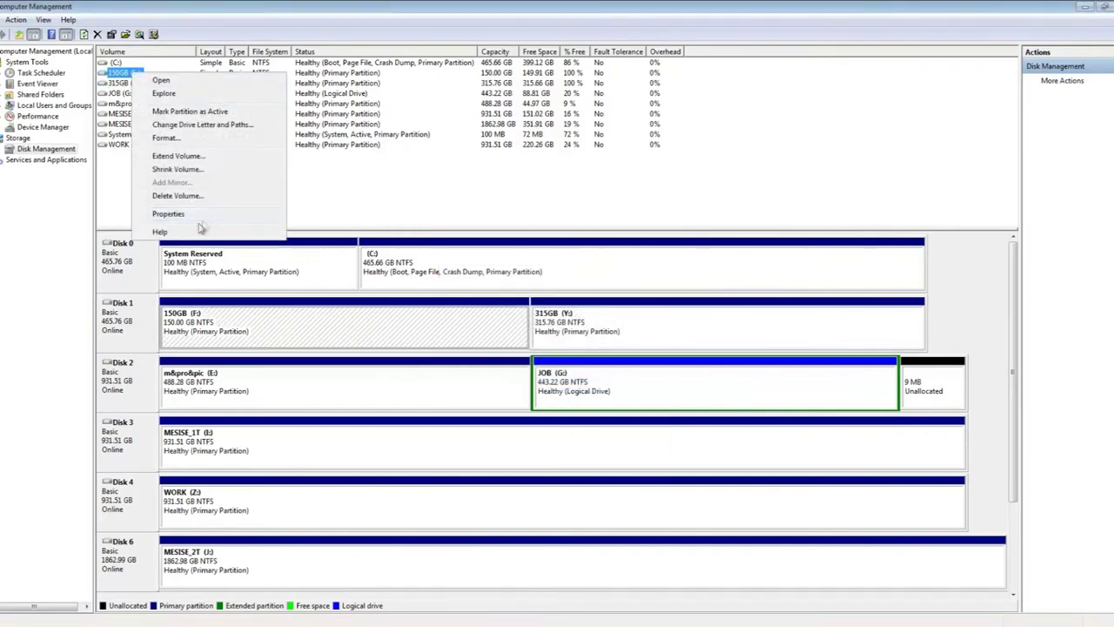
pyautogui.click(209, 125)
pyautogui.click(519, 350)
pyautogui.click(651, 296)
pyautogui.click(657, 432)
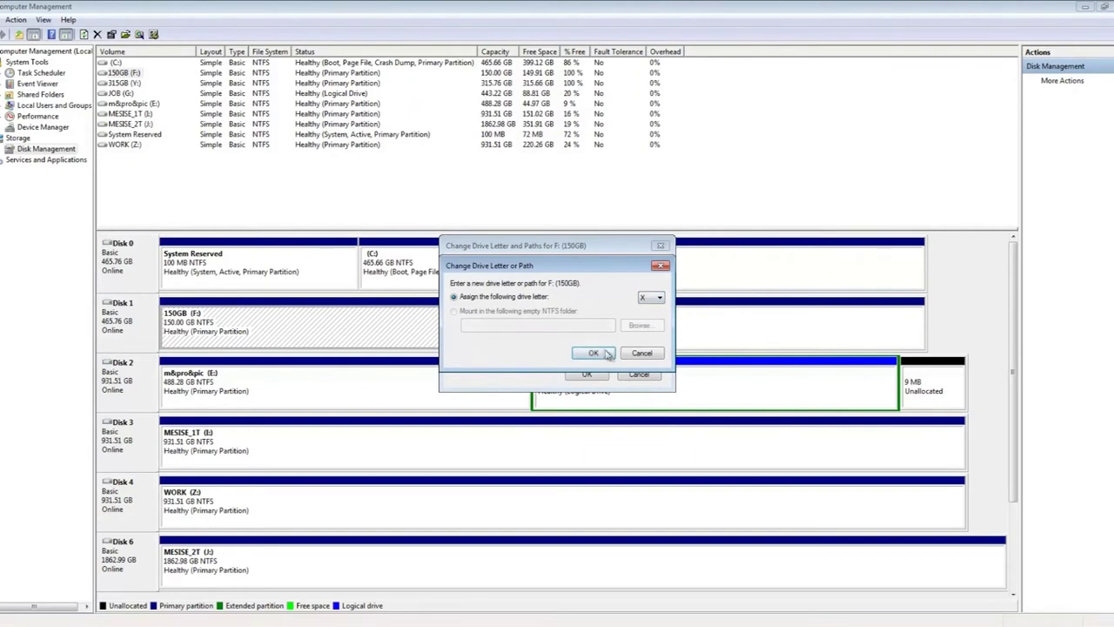
pyautogui.click(593, 352)
pyautogui.click(602, 364)
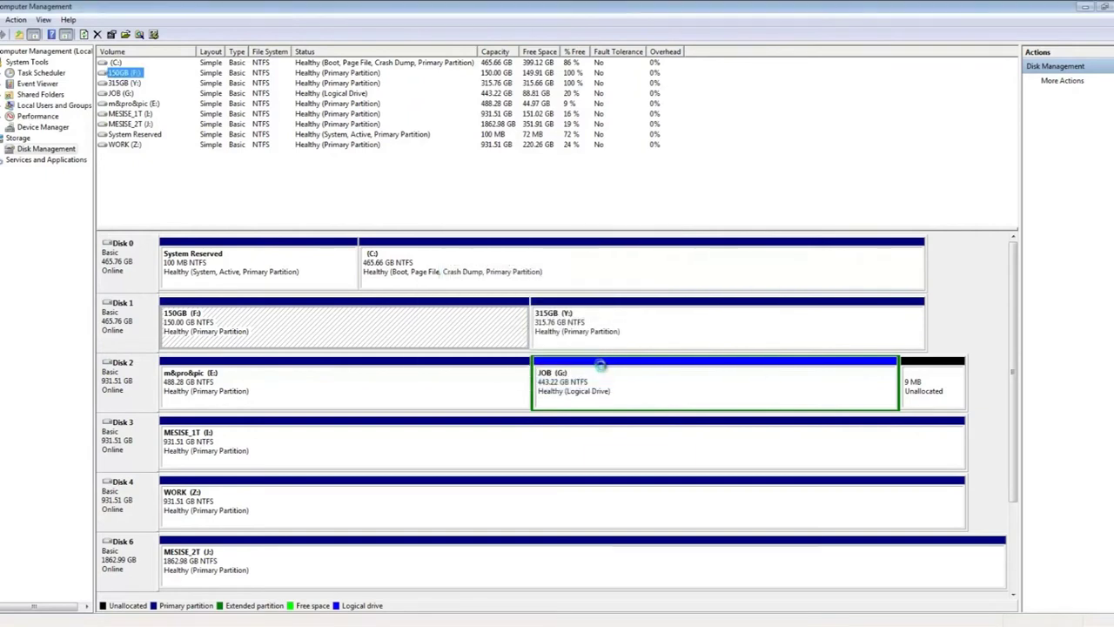
# Change the drive letter of the JOB volume on Disk 2 to W and open the Computer window to view the drives.
pyautogui.click(126, 93)
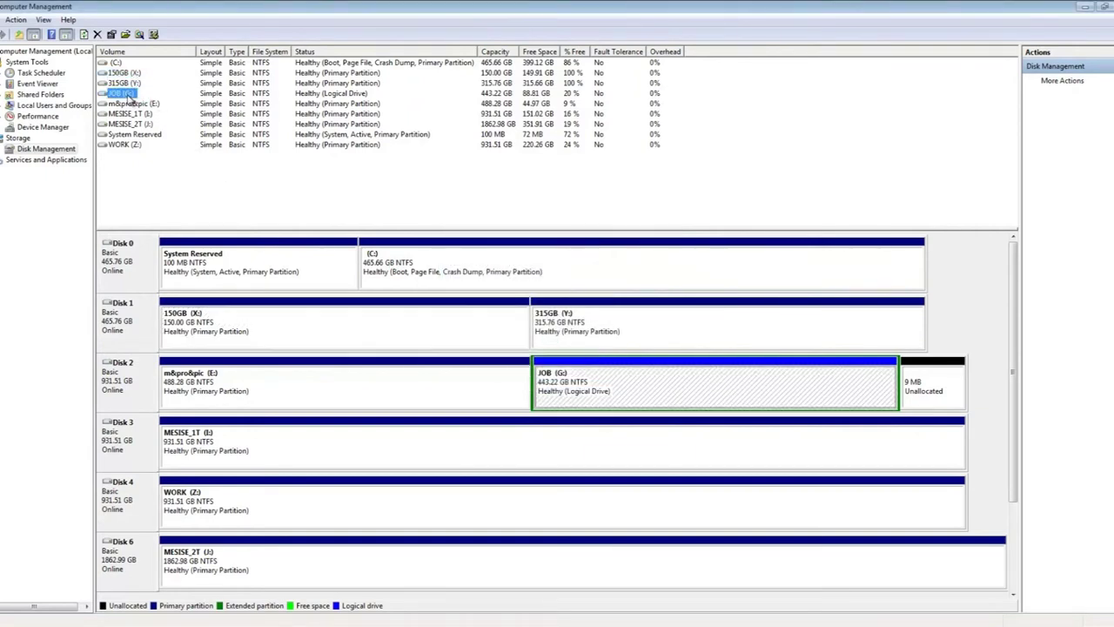
pyautogui.rightClick(127, 94)
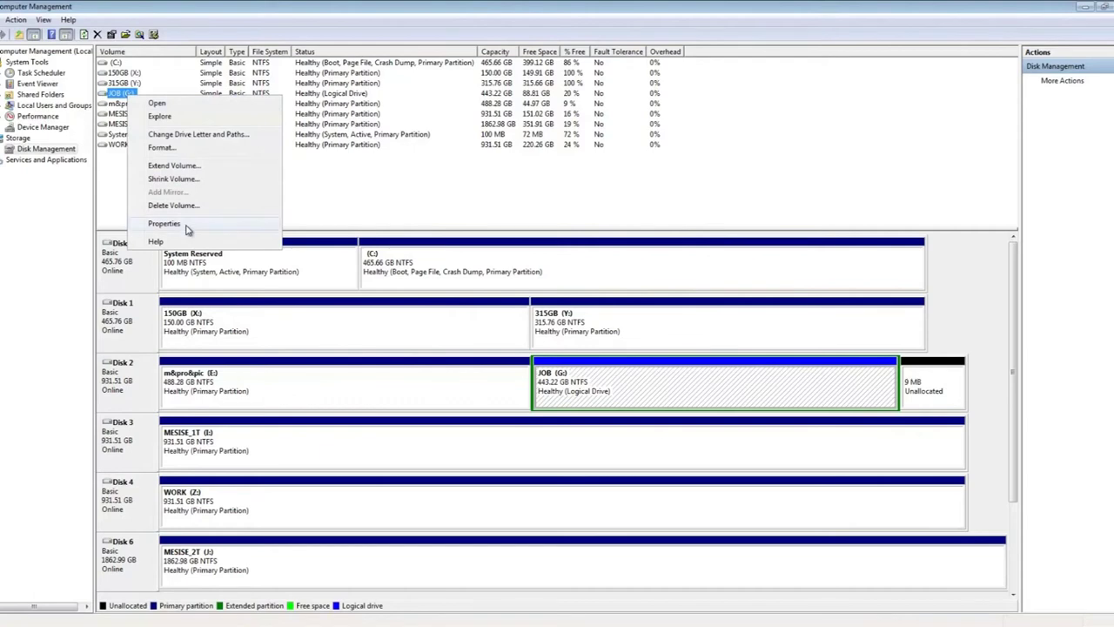
pyautogui.click(207, 135)
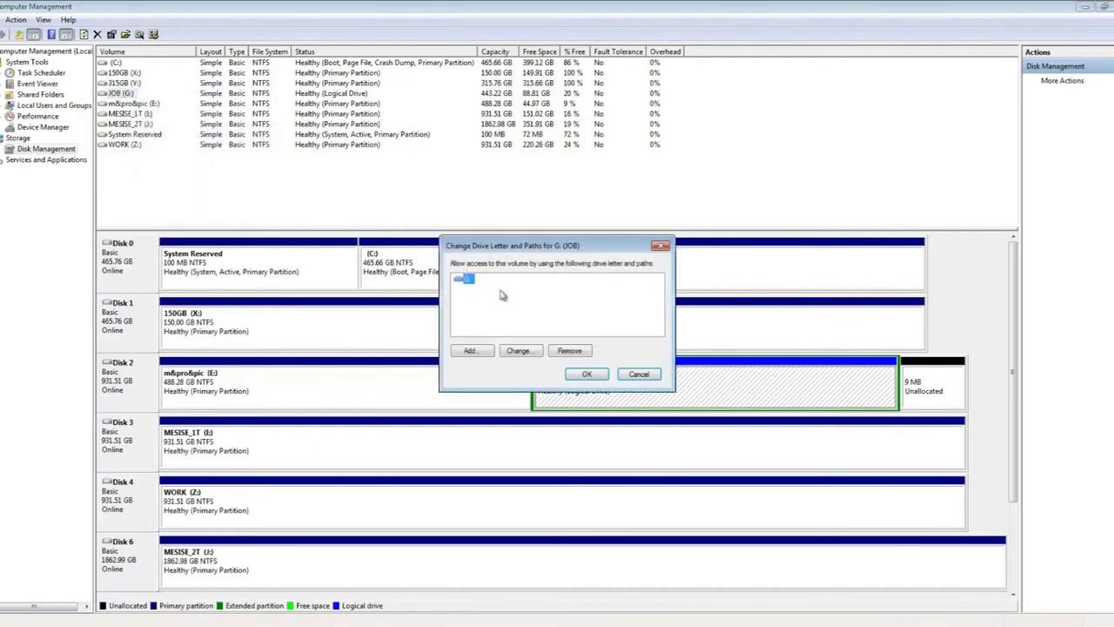
pyautogui.click(519, 351)
pyautogui.click(658, 297)
pyautogui.click(658, 442)
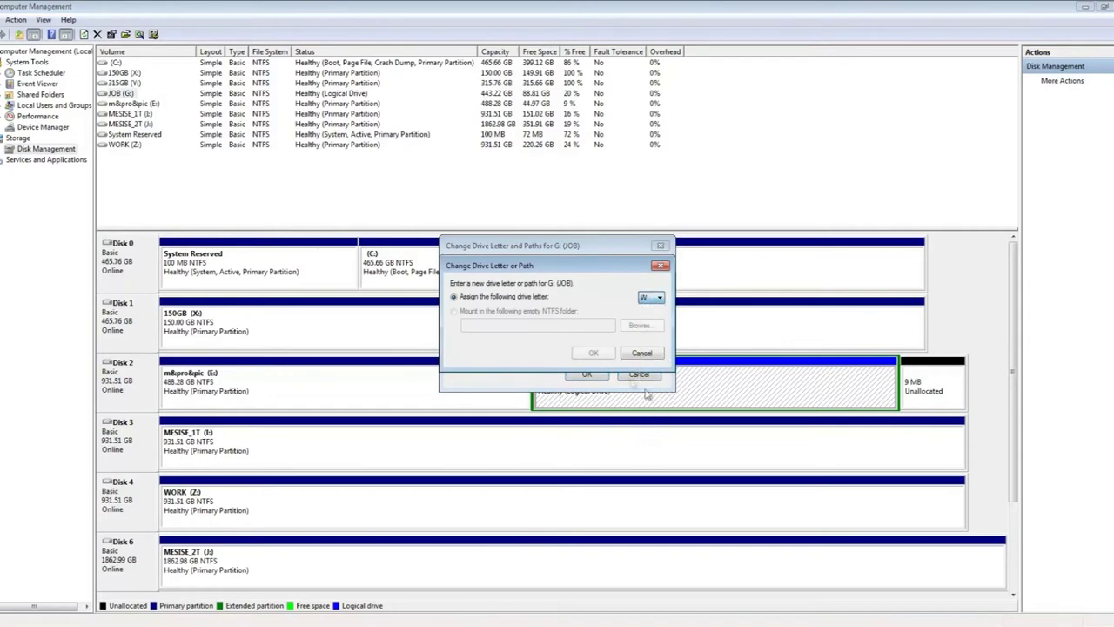
pyautogui.click(600, 353)
pyautogui.click(603, 365)
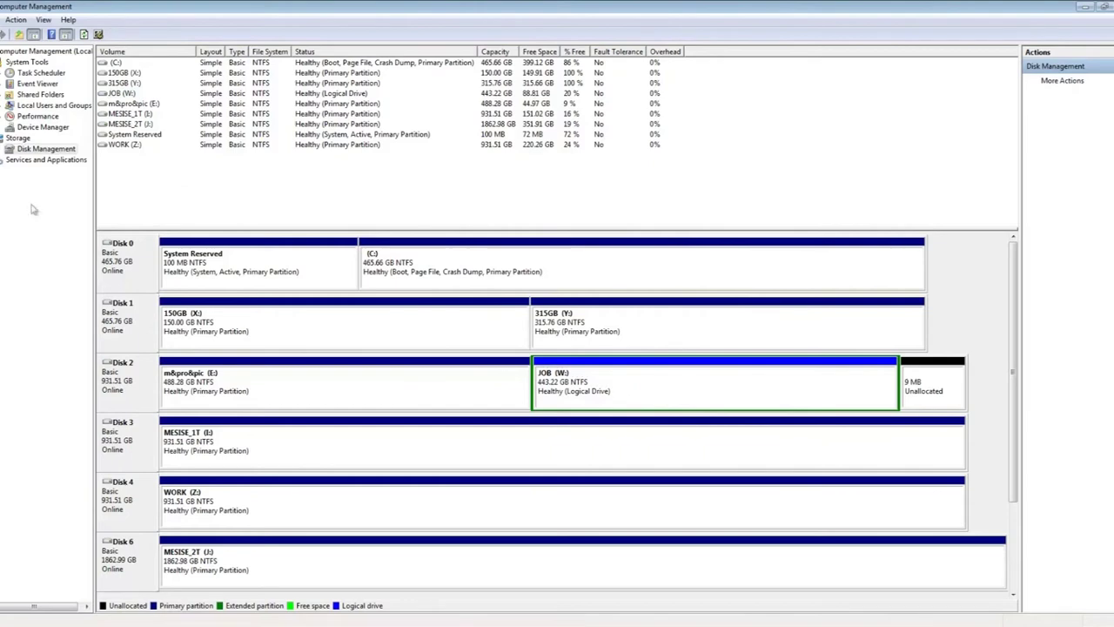
pyautogui.press('super+e')
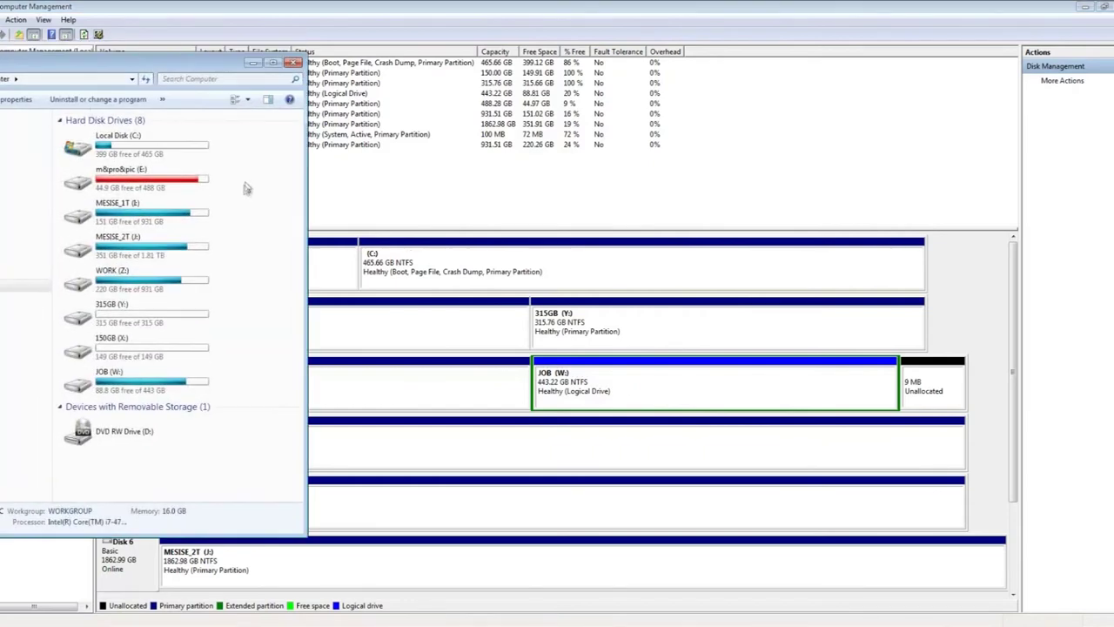
# Close the Computer window and change the drive letter of the m&pro&pic volume on Disk 2 to V.
pyautogui.click(164, 184)
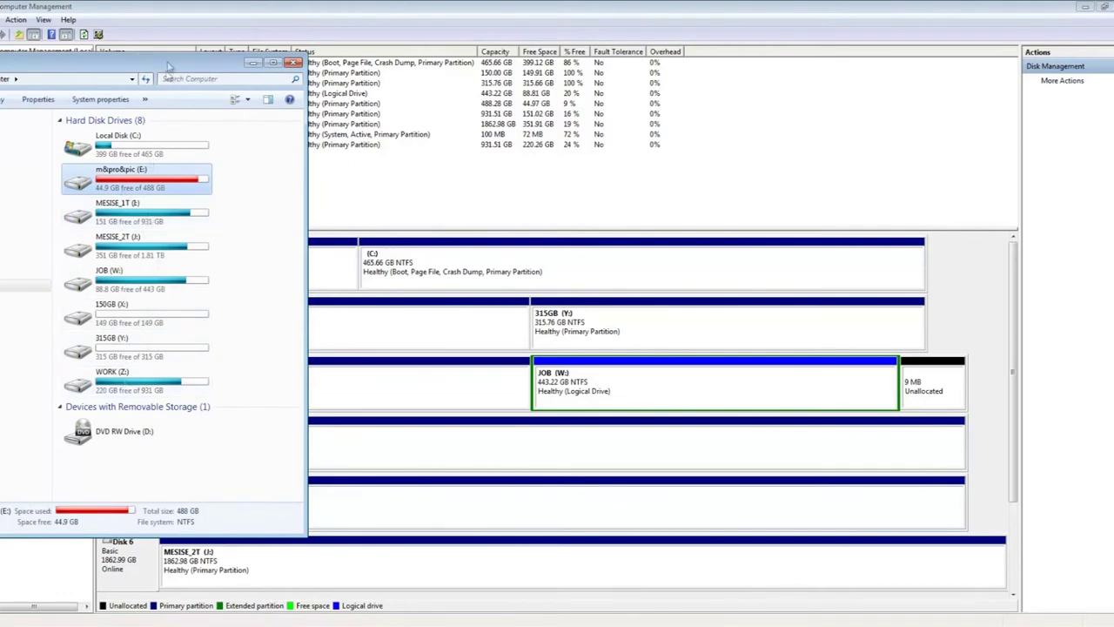
pyautogui.hotkey('alt', 'F4')
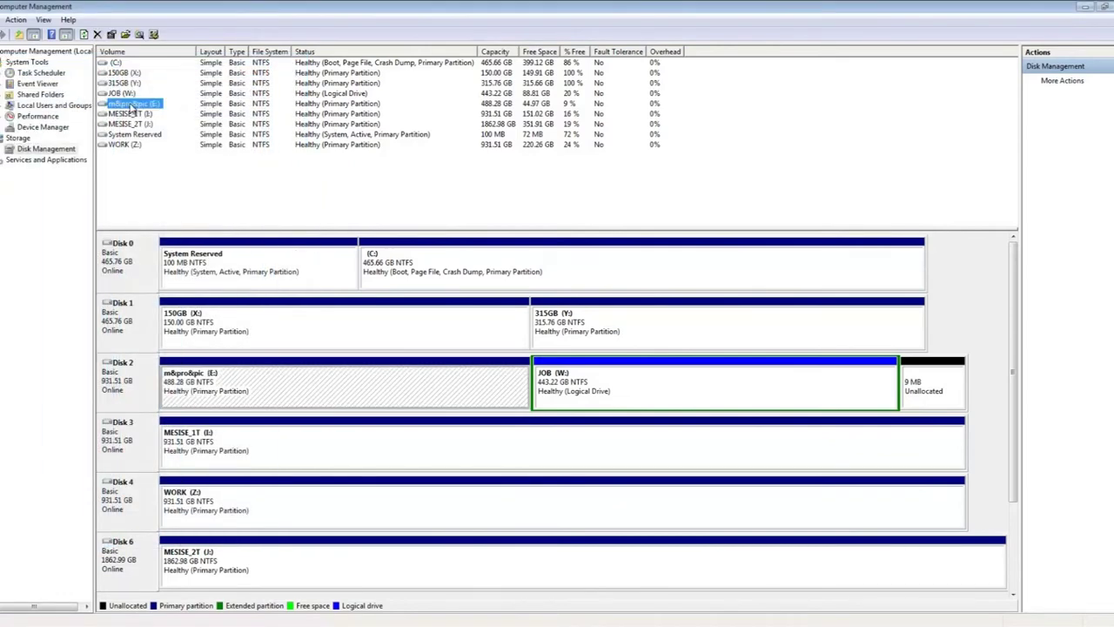
pyautogui.rightClick(131, 103)
pyautogui.click(208, 156)
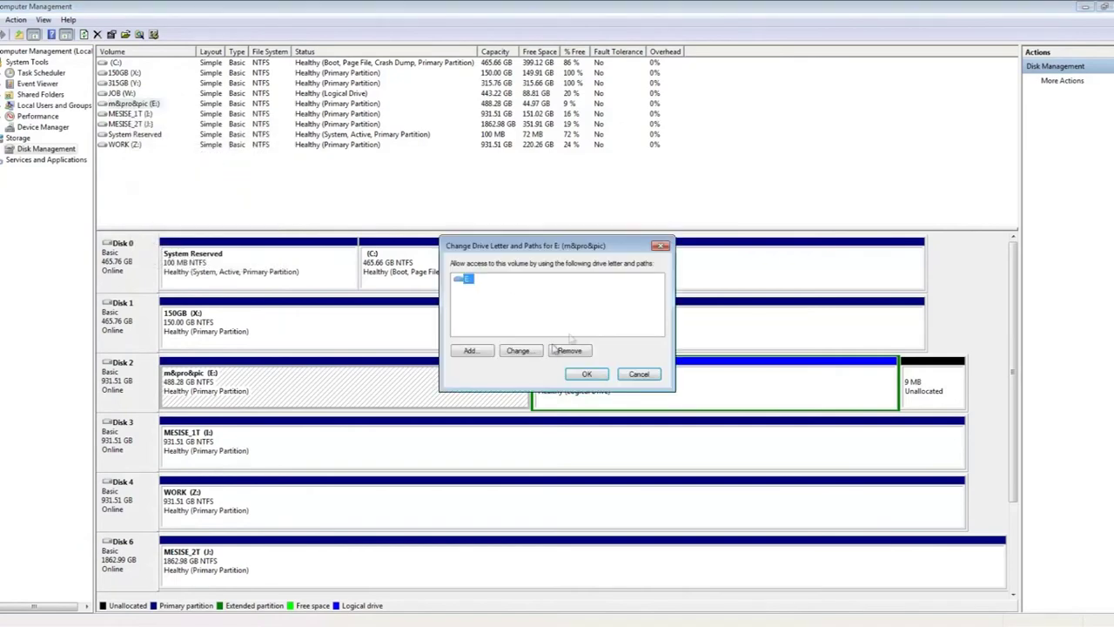
pyautogui.click(520, 350)
pyautogui.click(652, 298)
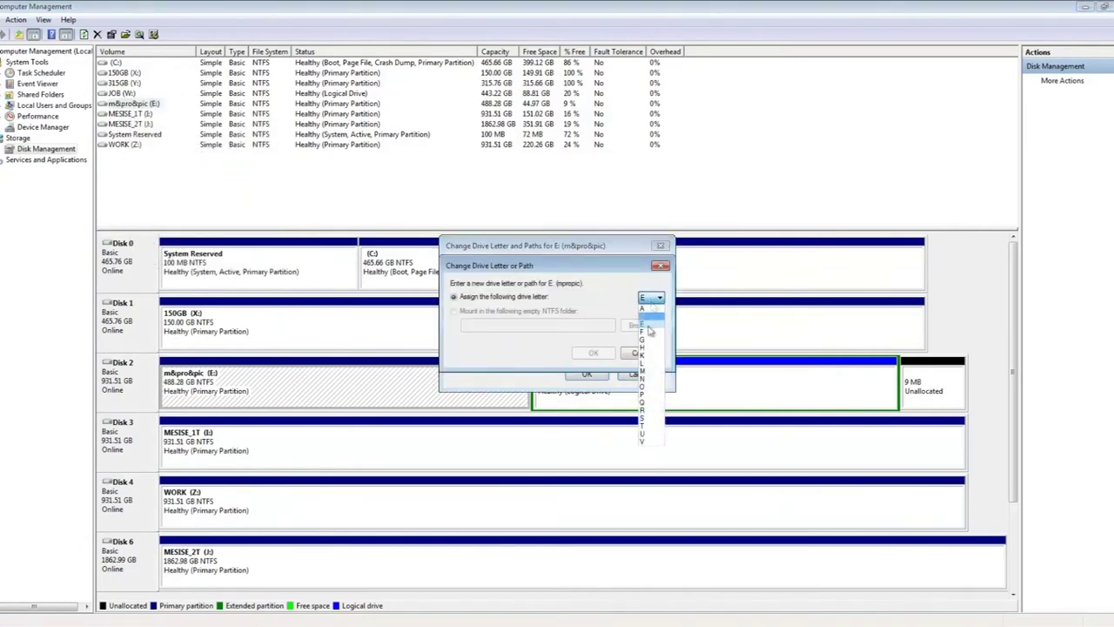
pyautogui.click(652, 428)
pyautogui.click(592, 352)
pyautogui.click(603, 363)
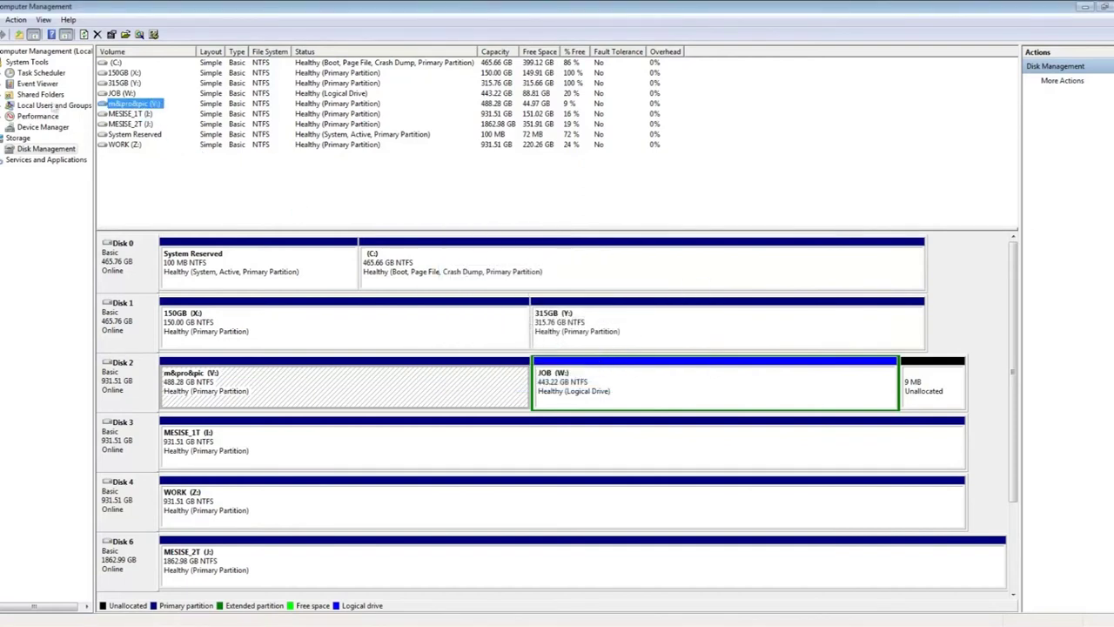
# Check the drive letters of the volumes in the Computer window, and close that window.
pyautogui.click(126, 94)
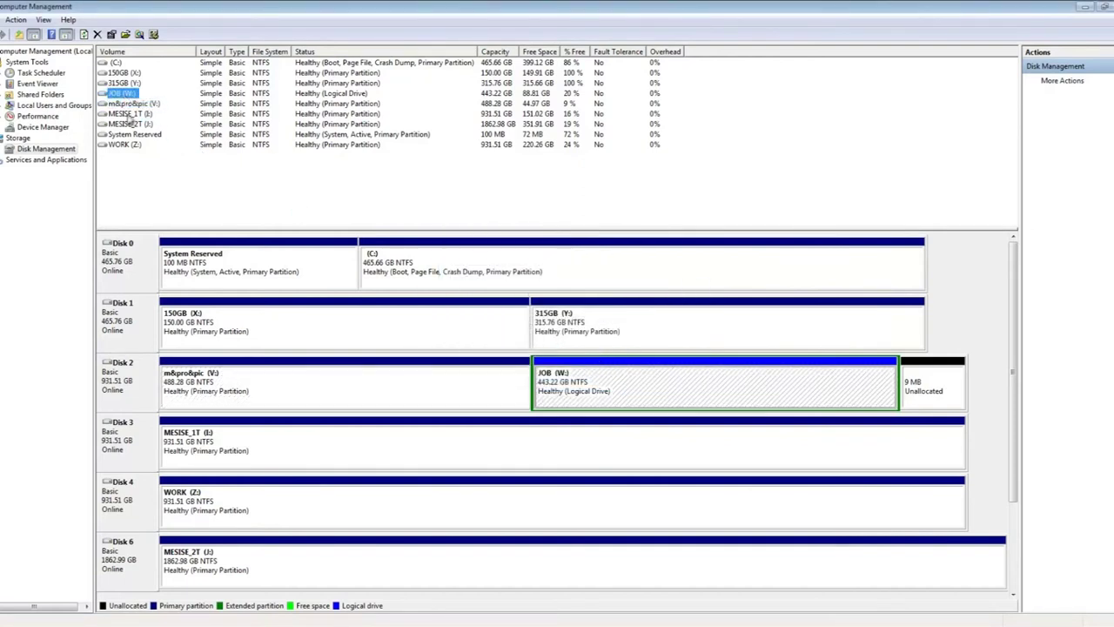
pyautogui.click(130, 114)
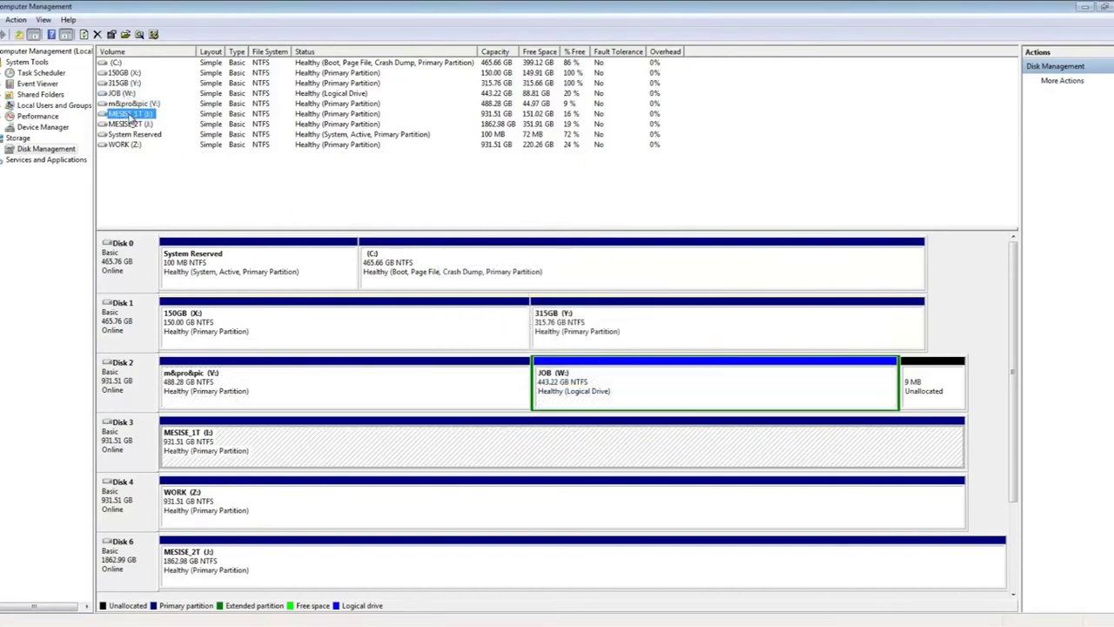
pyautogui.click(130, 179)
pyautogui.press('super+e')
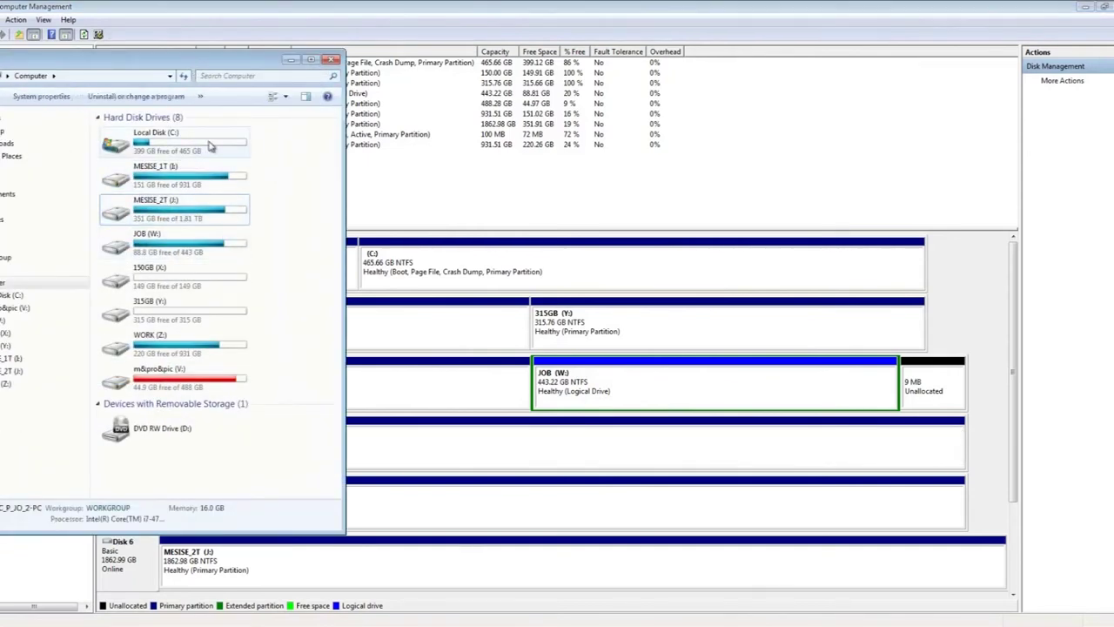
pyautogui.hotkey('alt', 'F4')
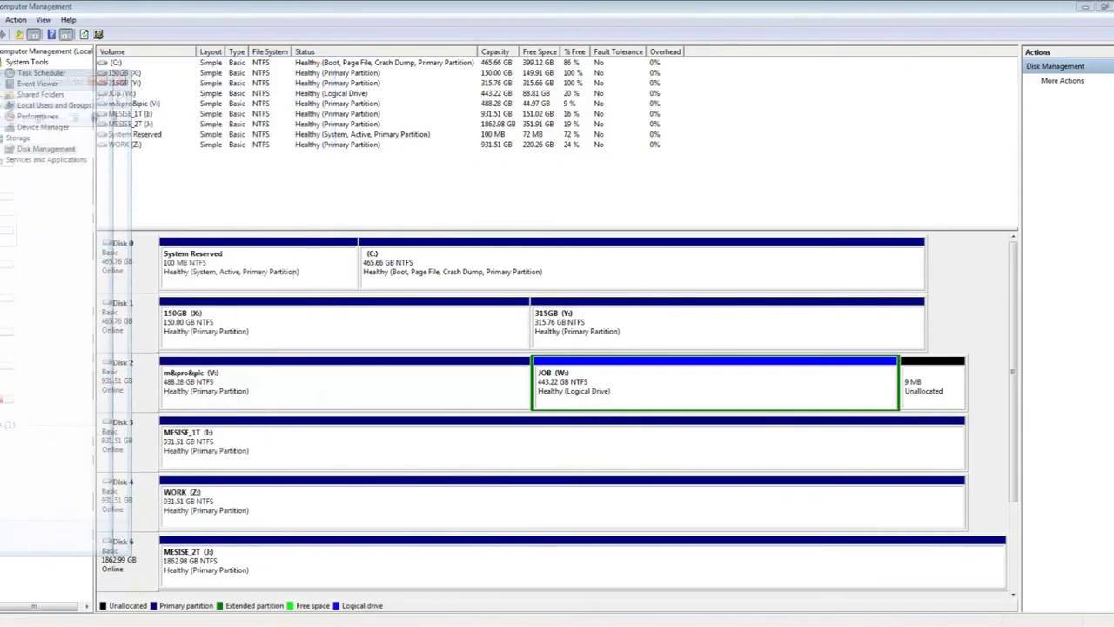
# Change the drive letter of the JOB volume on Disk 2 to E.
pyautogui.click(122, 94)
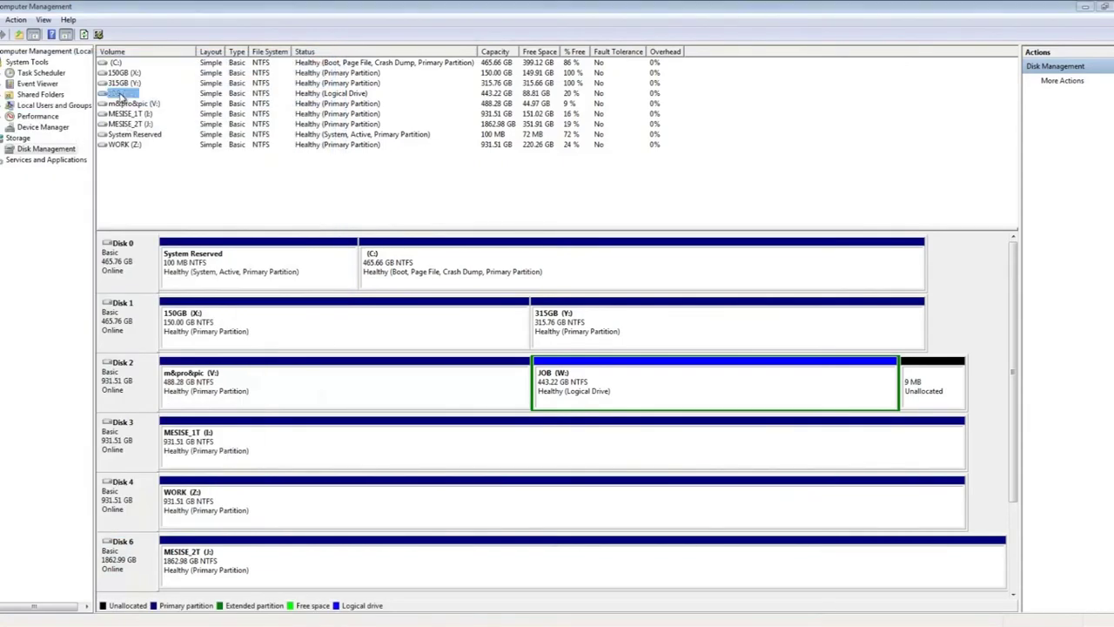
pyautogui.rightClick(121, 93)
pyautogui.click(178, 135)
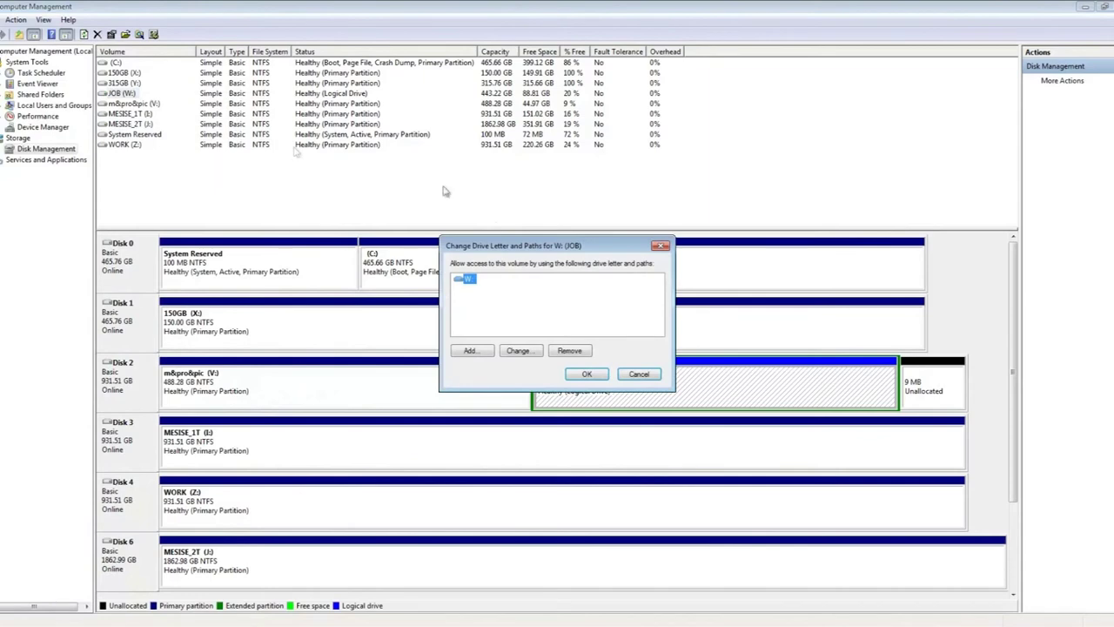
pyautogui.click(520, 353)
pyautogui.click(655, 298)
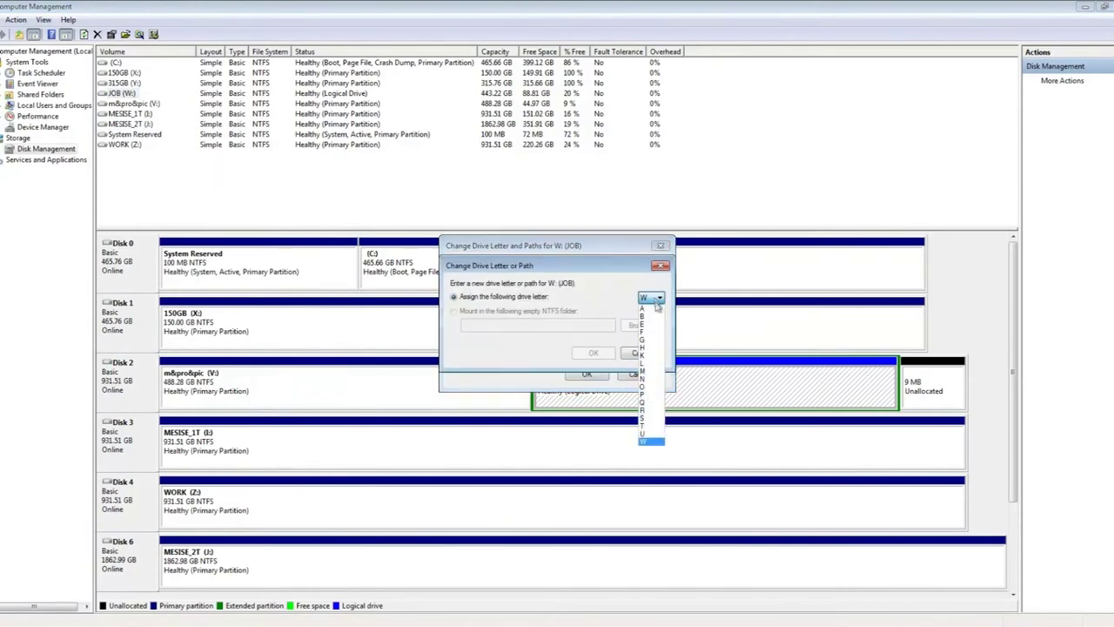
pyautogui.click(651, 328)
pyautogui.click(593, 352)
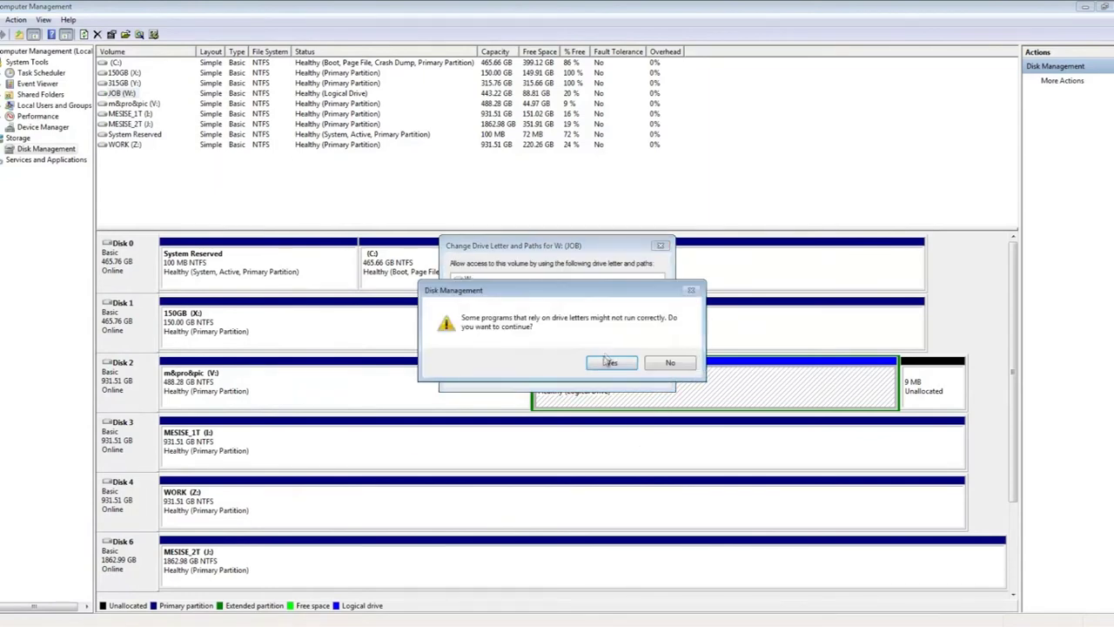
pyautogui.click(604, 362)
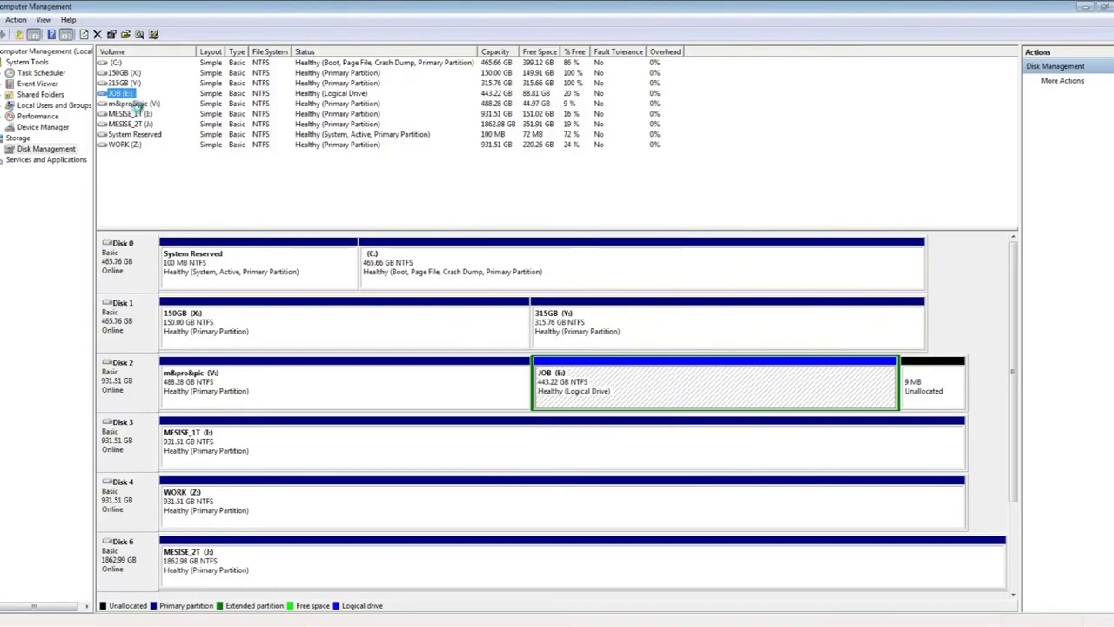
# Change the drive letter of the WORK volume on Disk 4 to F.
pyautogui.click(122, 144)
pyautogui.rightClick(122, 144)
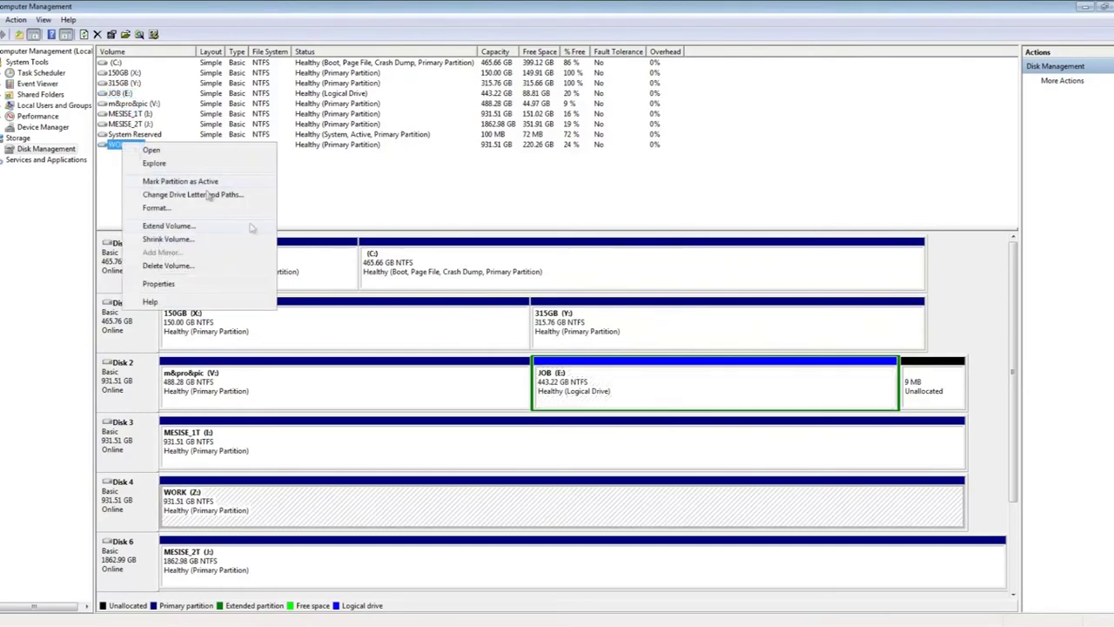
pyautogui.click(203, 195)
pyautogui.click(525, 352)
pyautogui.click(651, 297)
pyautogui.scroll(3, 650, 348)
pyautogui.click(652, 327)
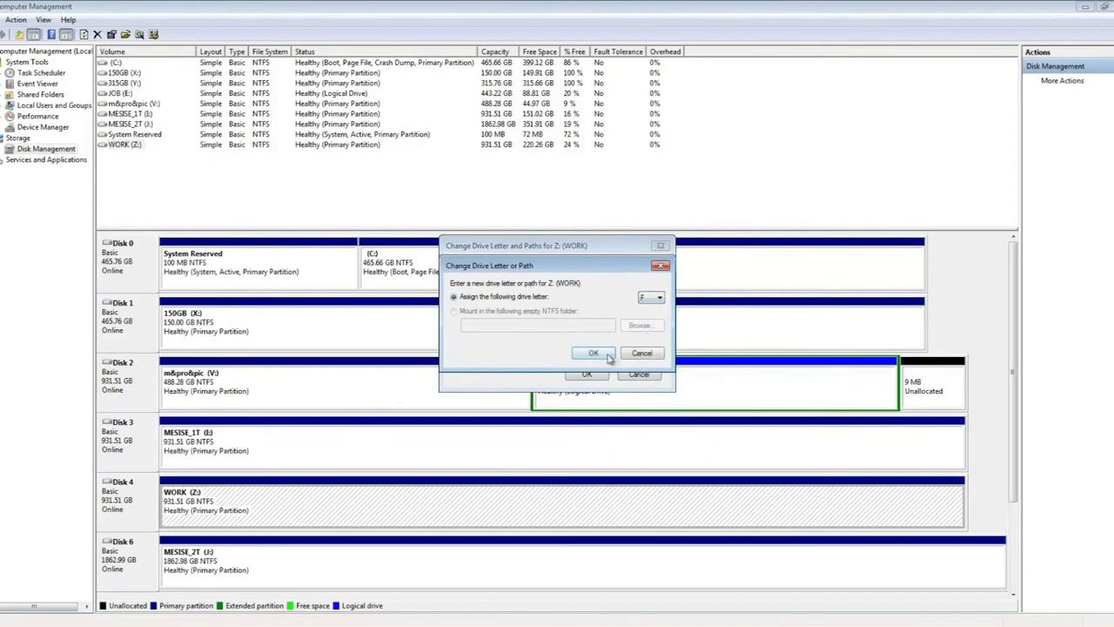
pyautogui.click(611, 356)
pyautogui.click(602, 365)
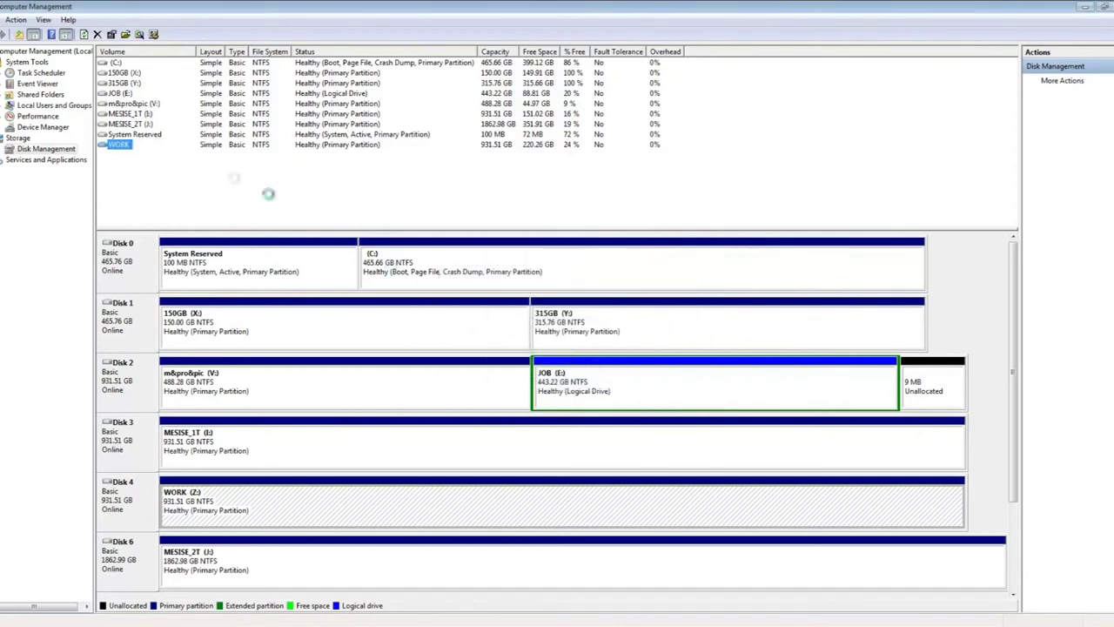
# Review the order and letters of the hard disk drives in the Computer window, and return to Disk Management.
pyautogui.press('super+e')
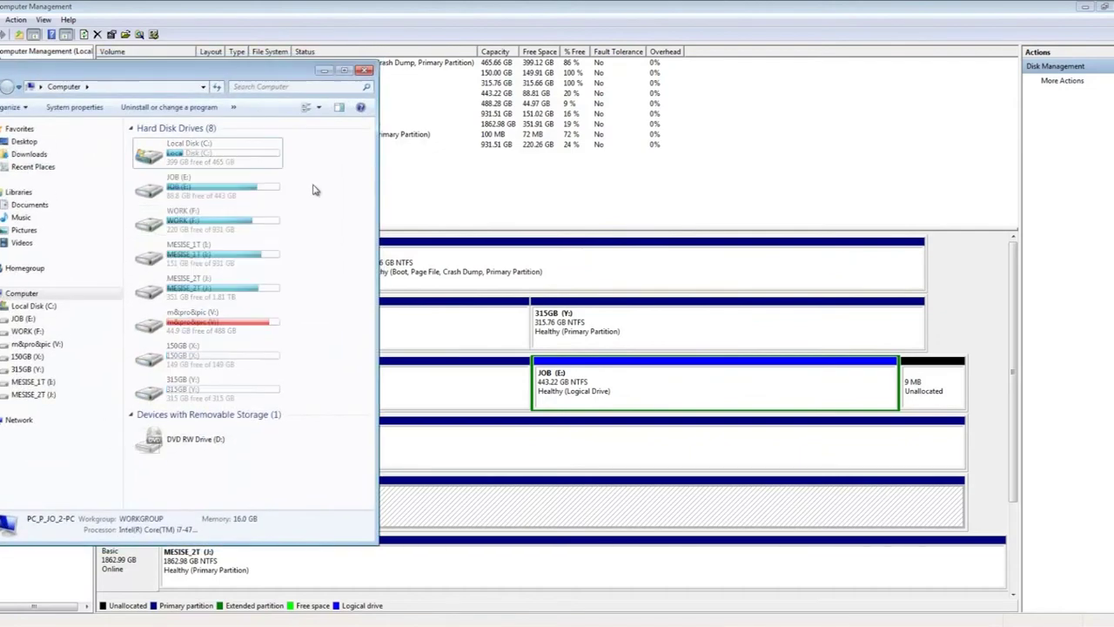
pyautogui.click(236, 162)
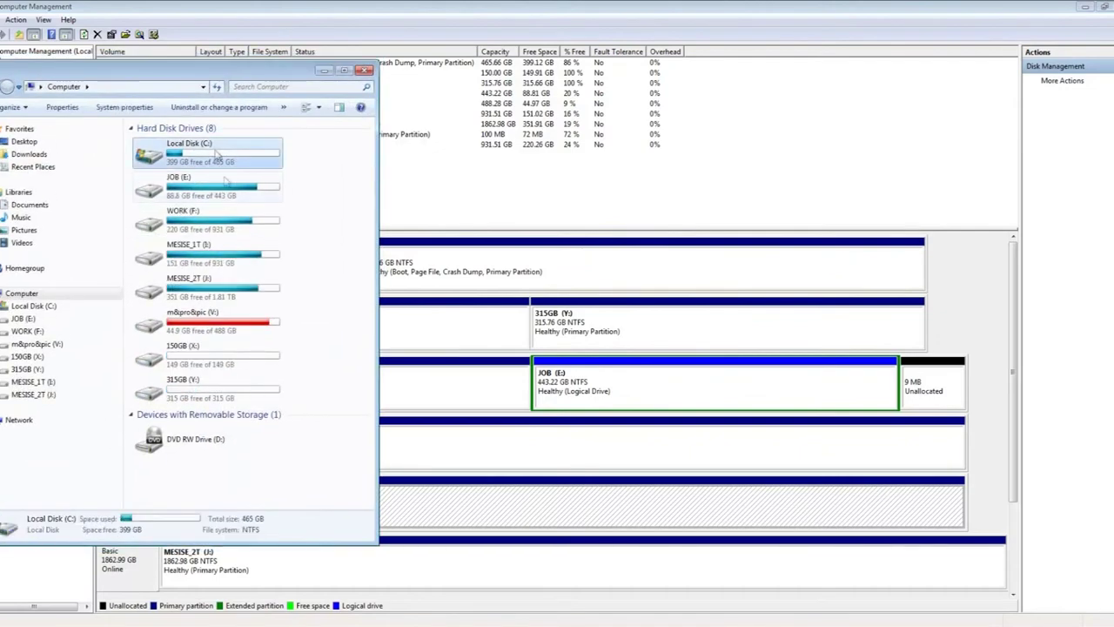
pyautogui.click(210, 200)
pyautogui.click(212, 219)
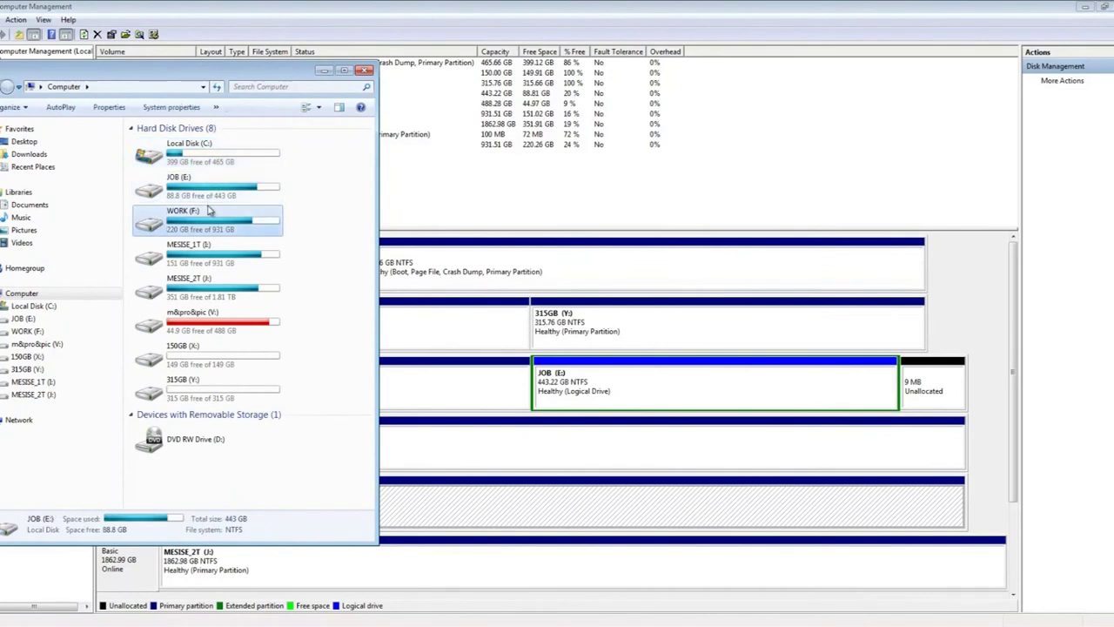
pyautogui.click(240, 258)
pyautogui.click(232, 290)
pyautogui.click(244, 326)
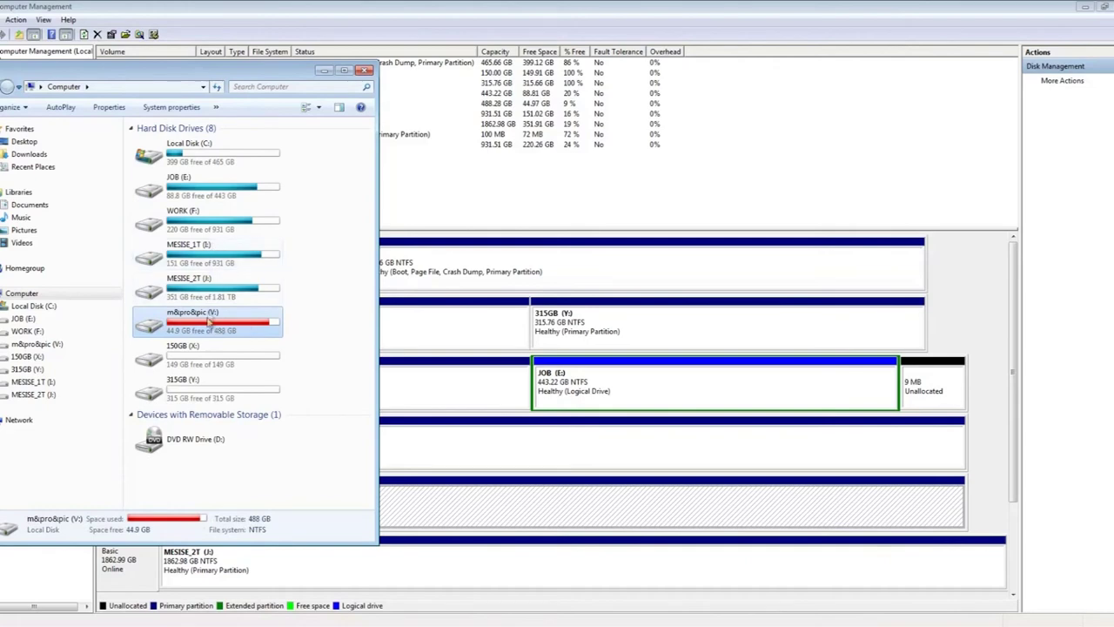
pyautogui.moveTo(261, 80); pyautogui.dragTo(233, 85)
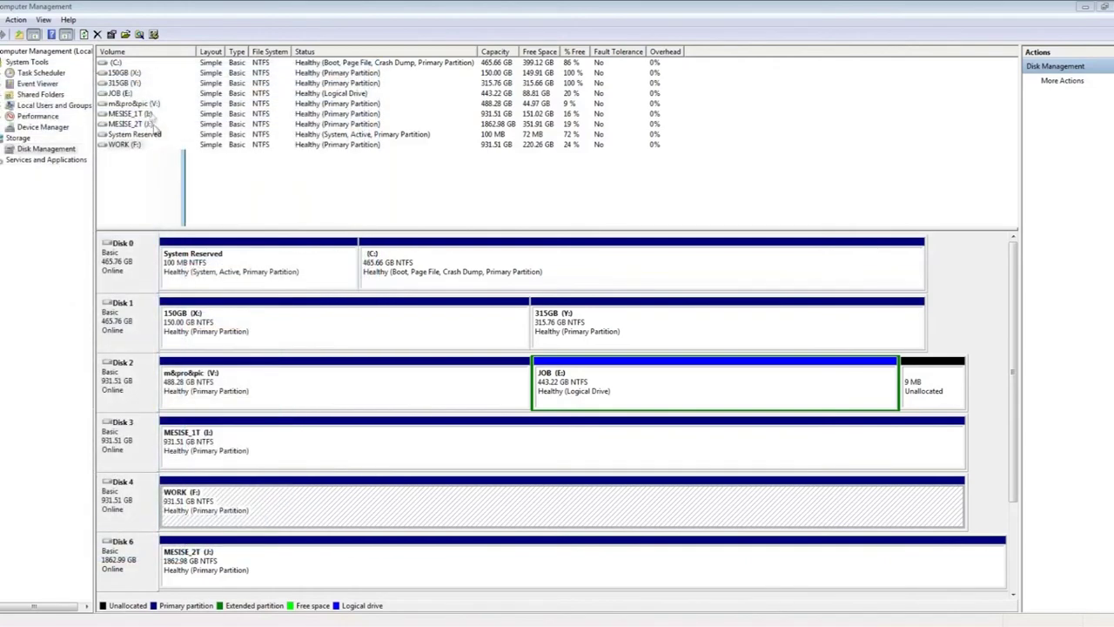
# Change the drive letter of the m&pro&pic volume on Disk 2 to G.
pyautogui.rightClick(146, 103)
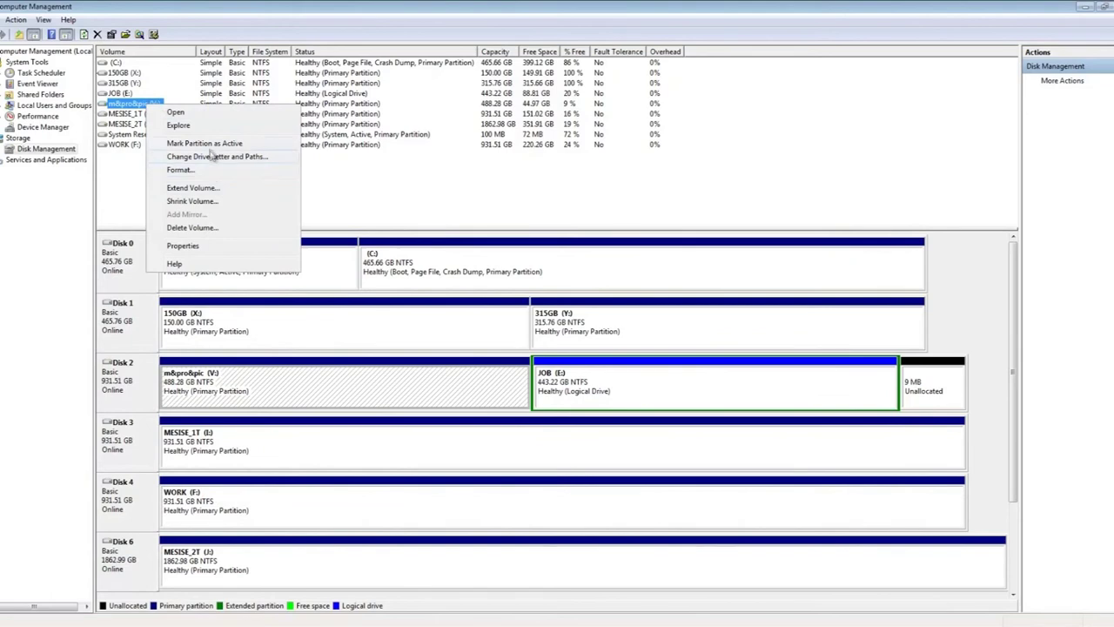
pyautogui.click(212, 157)
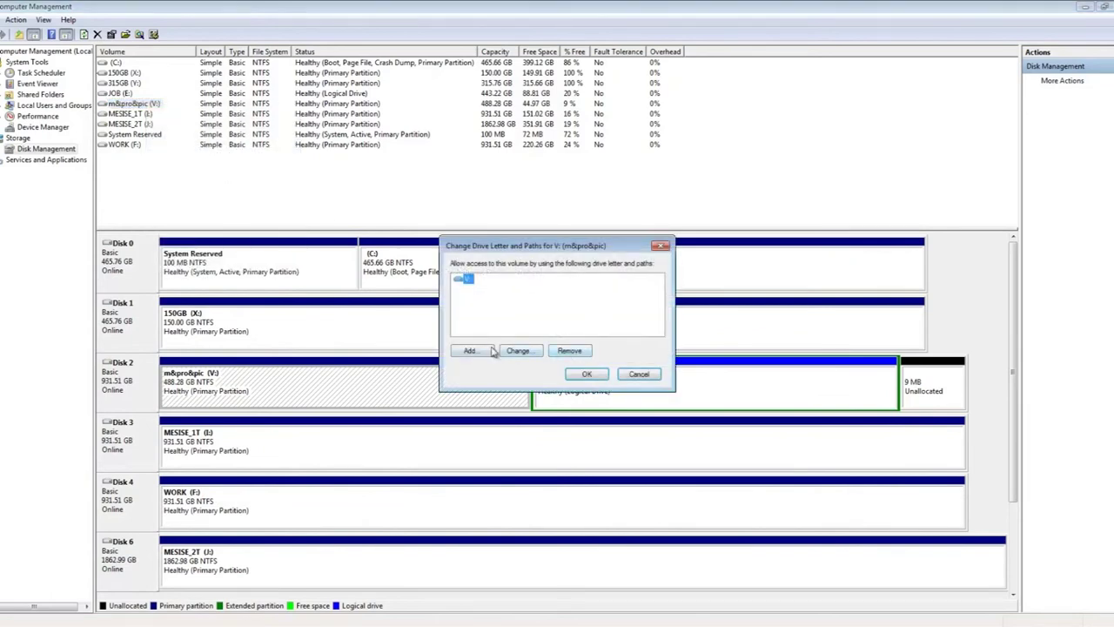
pyautogui.click(518, 351)
pyautogui.click(651, 299)
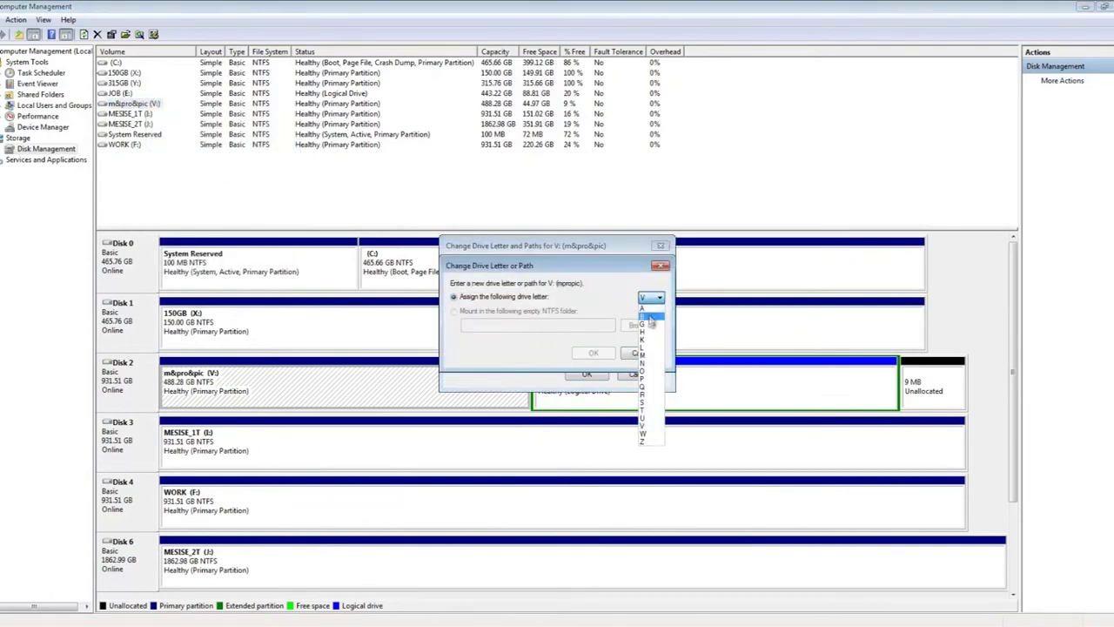
pyautogui.click(651, 324)
pyautogui.click(592, 352)
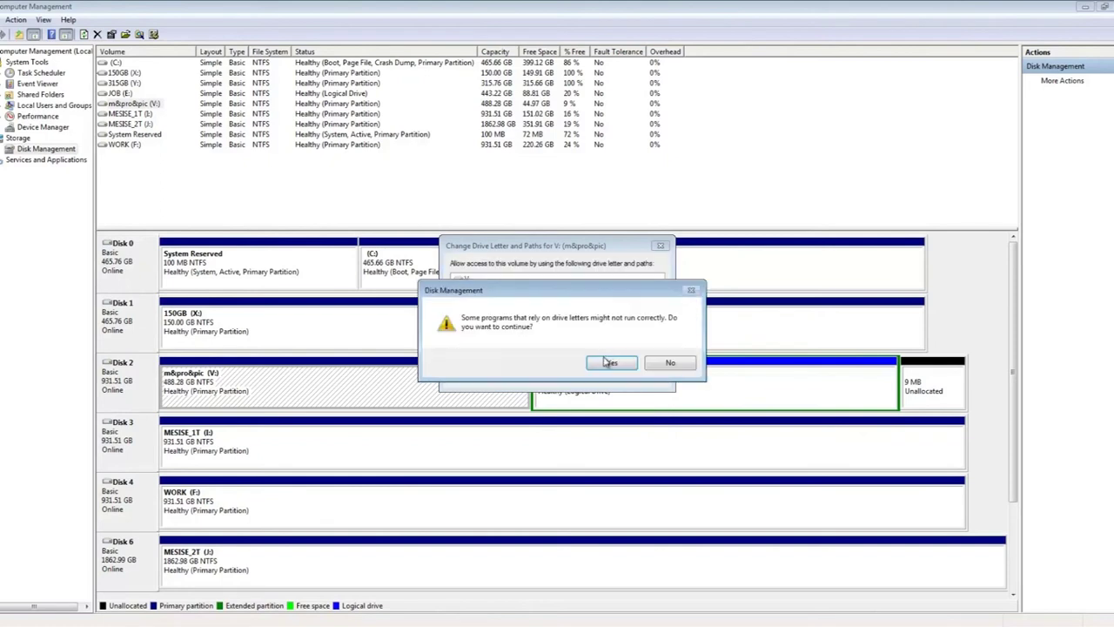
pyautogui.click(609, 362)
pyautogui.click(140, 115)
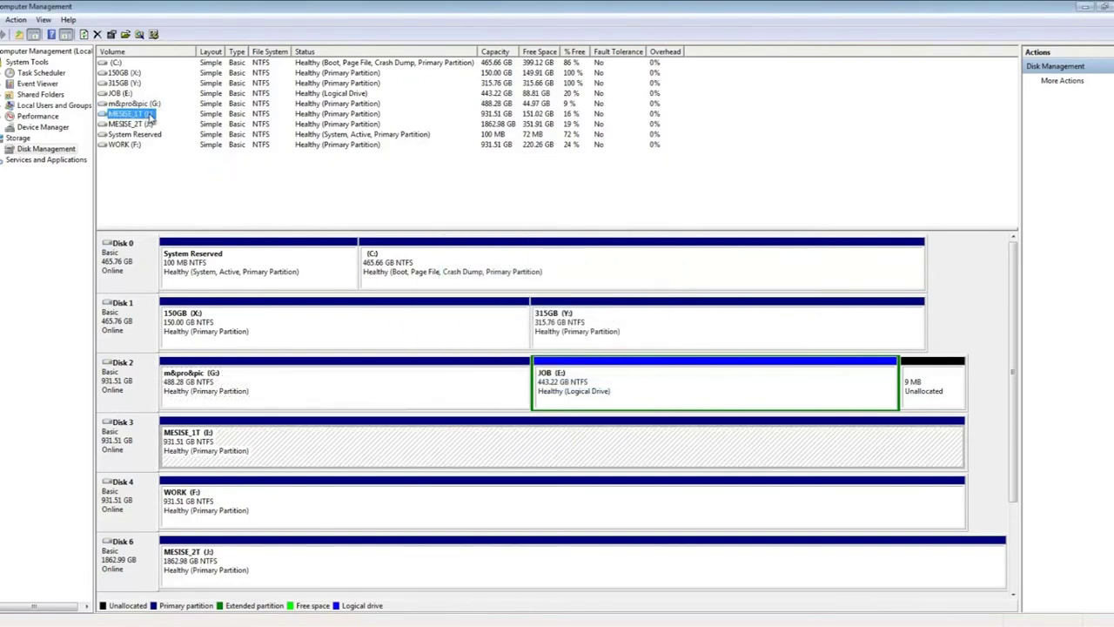
pyautogui.click(150, 124)
pyautogui.click(147, 115)
pyautogui.click(133, 146)
pyautogui.click(127, 199)
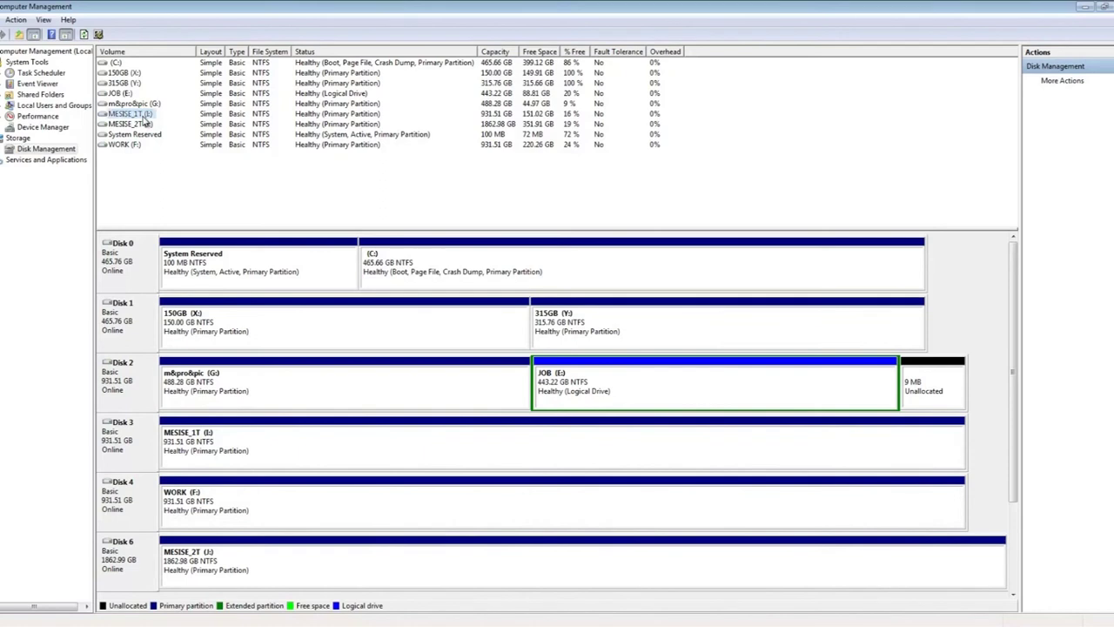
# Change the drive letter of the MESISE_1T volume on Disk 3 to H.
pyautogui.click(142, 115)
pyautogui.rightClick(141, 116)
pyautogui.click(204, 167)
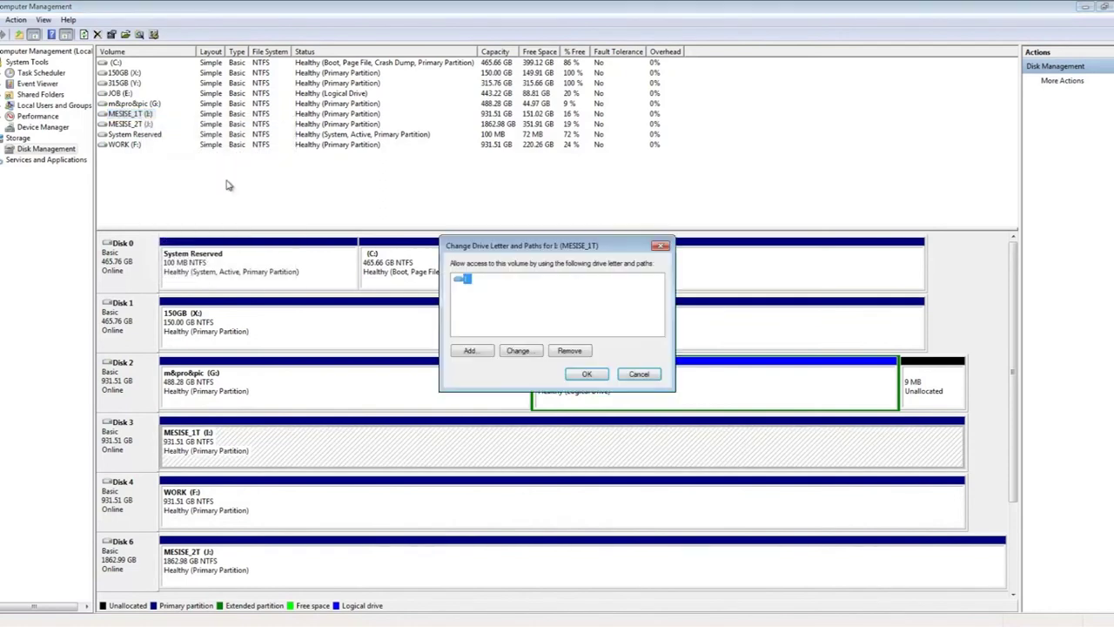
pyautogui.click(518, 350)
pyautogui.click(655, 298)
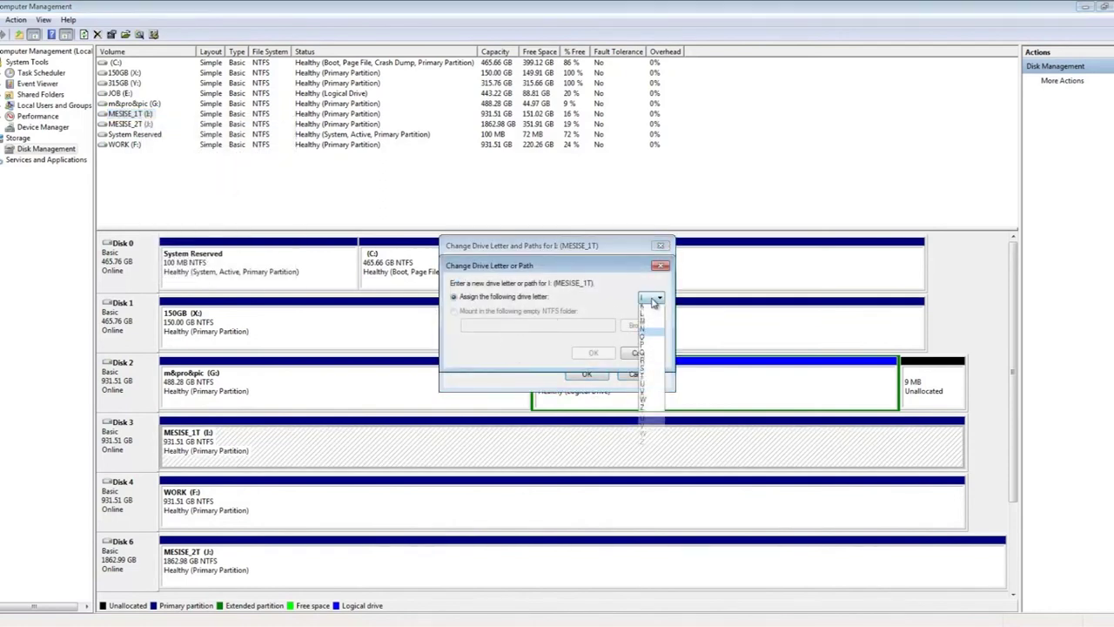
pyautogui.click(653, 324)
pyautogui.click(595, 354)
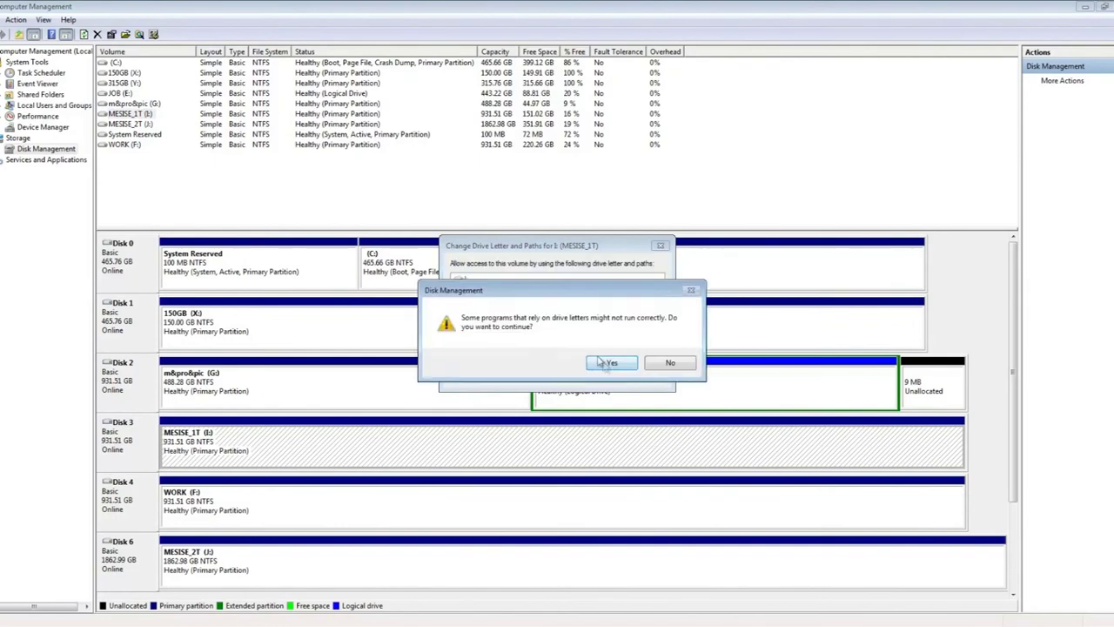
pyautogui.click(602, 363)
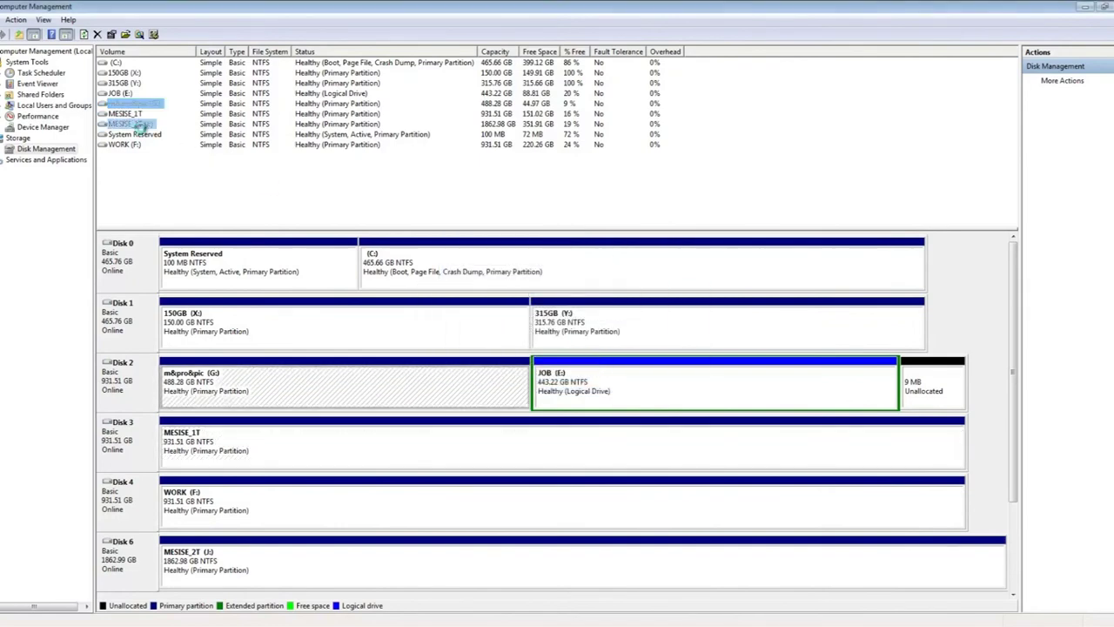
# Change the drive letter of the MESISE_2T volume on Disk 6 to I, and check the drive order in the Computer window.
pyautogui.click(138, 125)
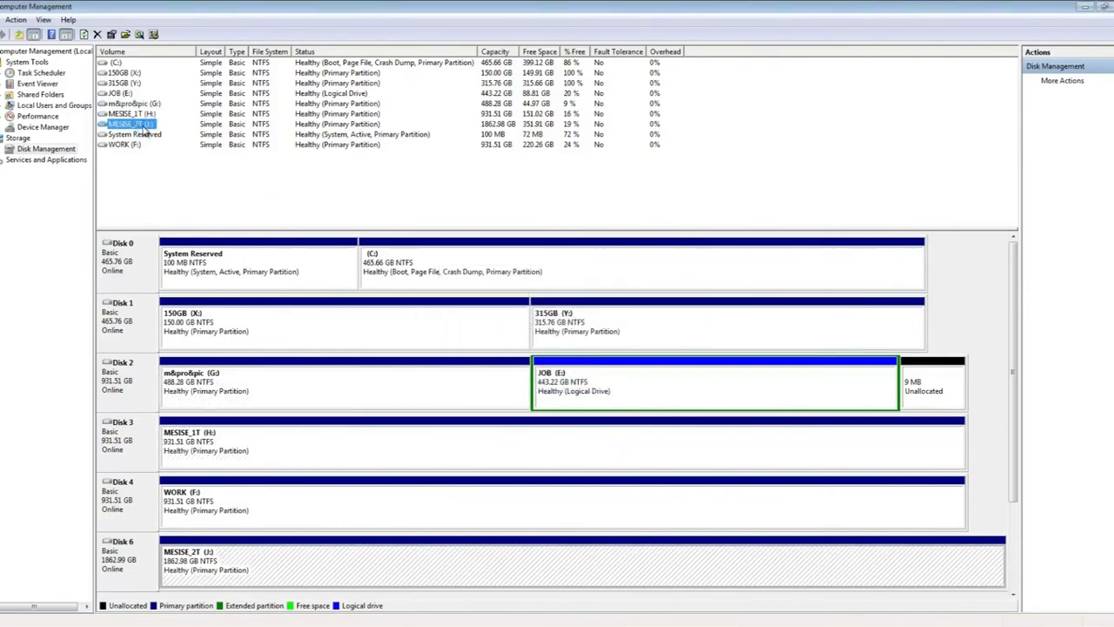
pyautogui.rightClick(145, 128)
pyautogui.click(219, 181)
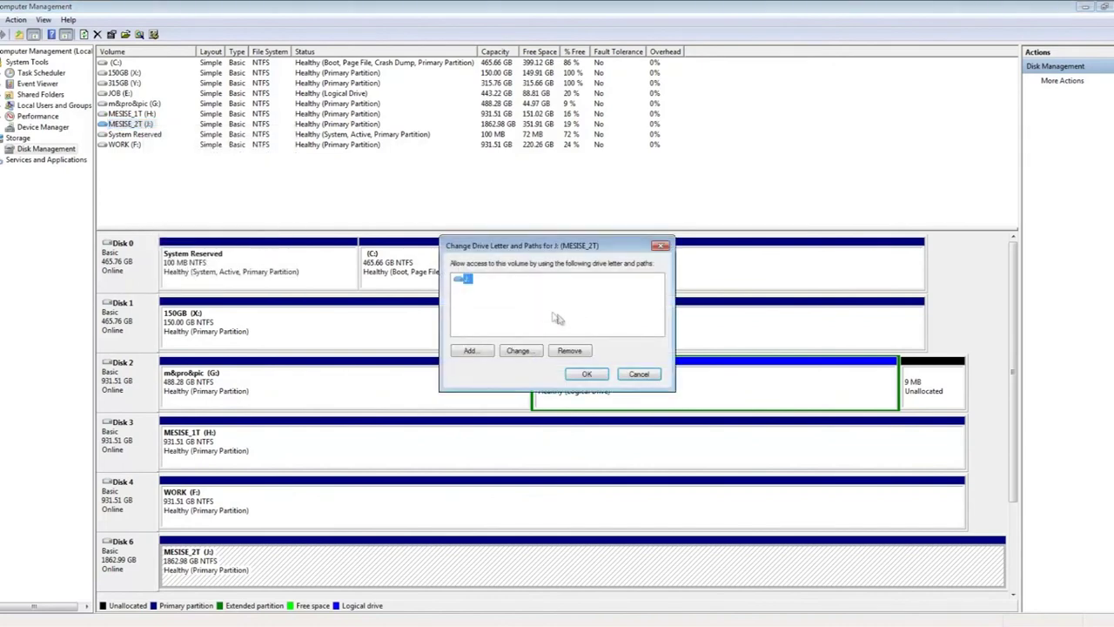
pyautogui.click(518, 351)
pyautogui.click(644, 297)
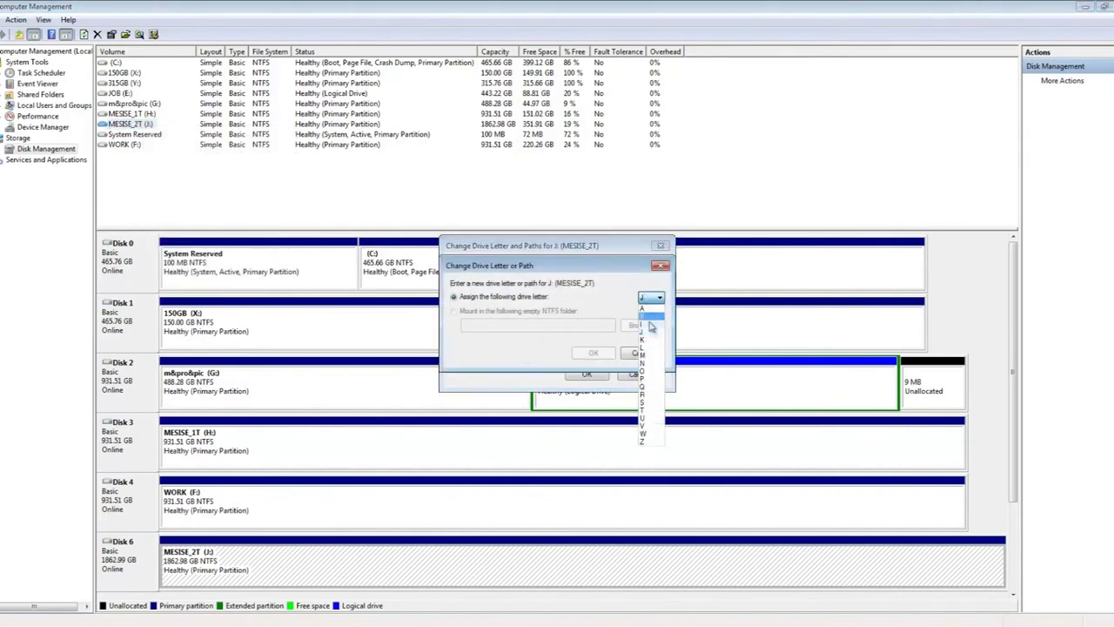
pyautogui.click(651, 330)
pyautogui.click(599, 354)
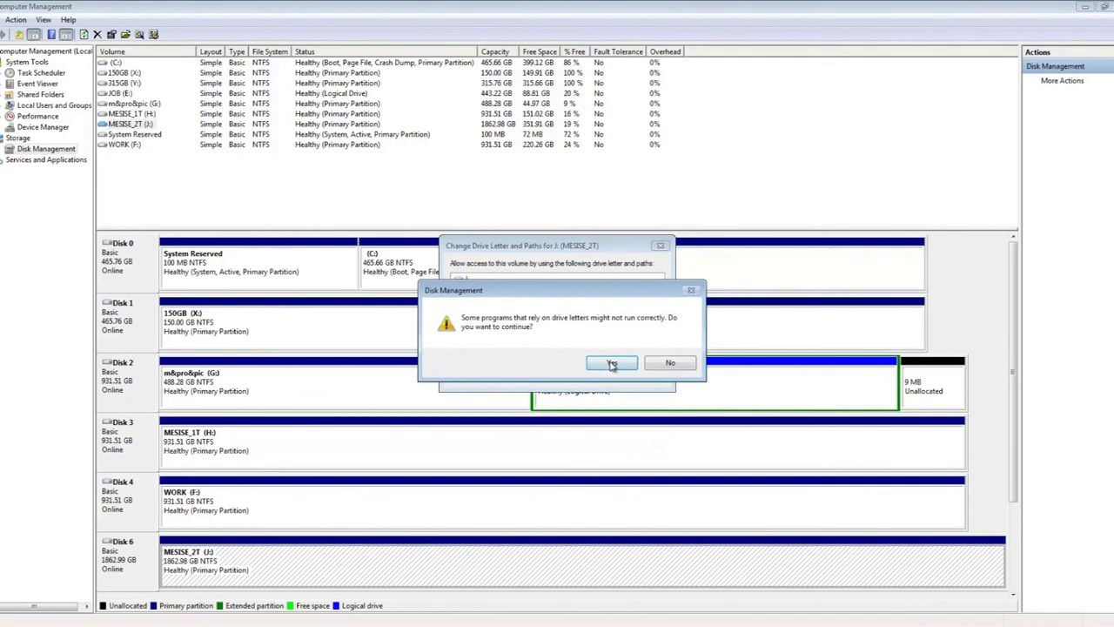
pyautogui.click(613, 361)
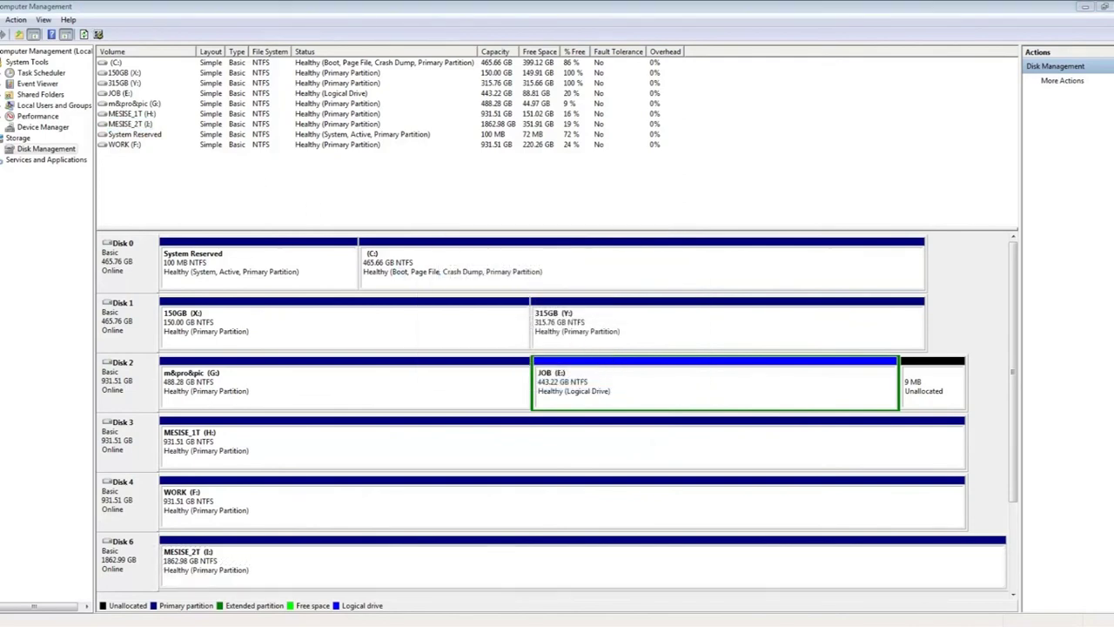
pyautogui.press('super+e')
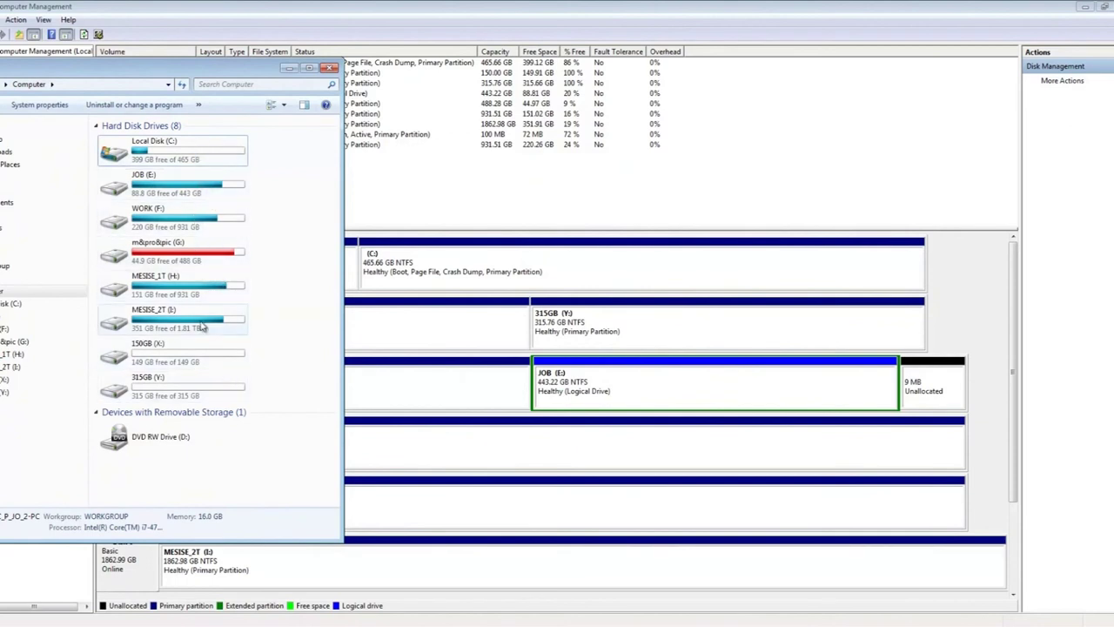
pyautogui.moveTo(209, 74); pyautogui.dragTo(0, 87)
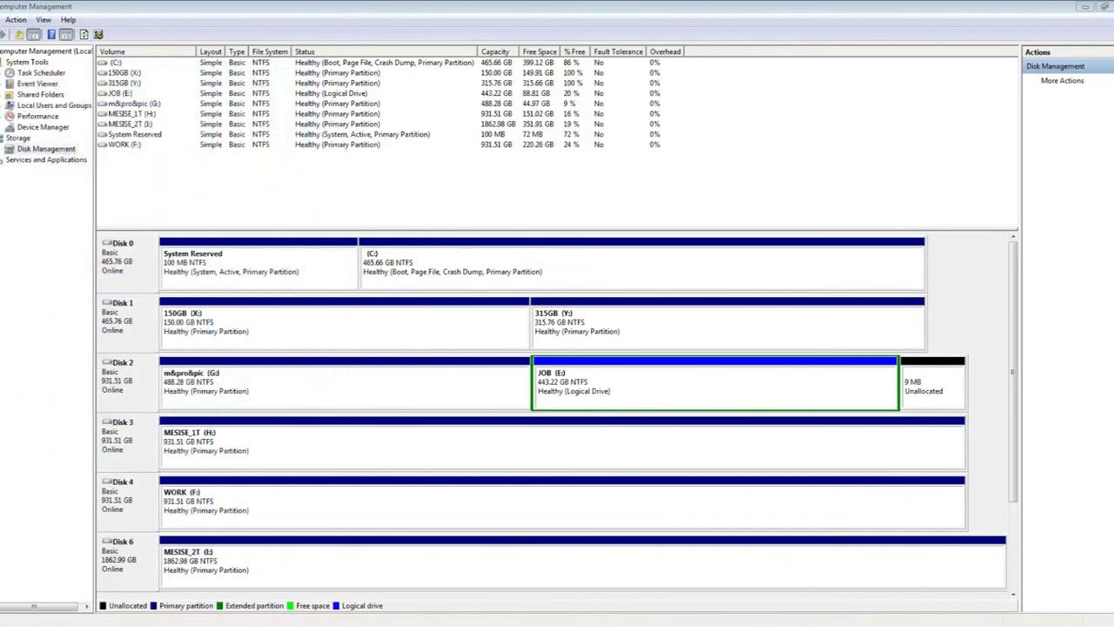
# Delete the 150GB (X:) and 315GB (Y:) volumes on Disk 1.
pyautogui.rightClick(479, 323)
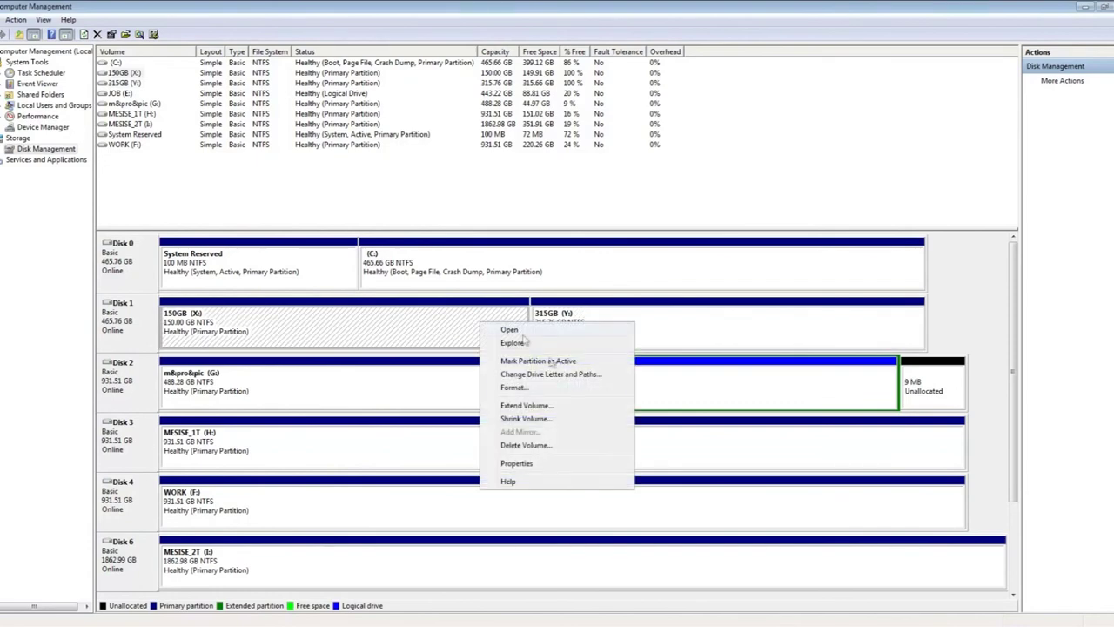
pyautogui.click(545, 444)
pyautogui.click(614, 364)
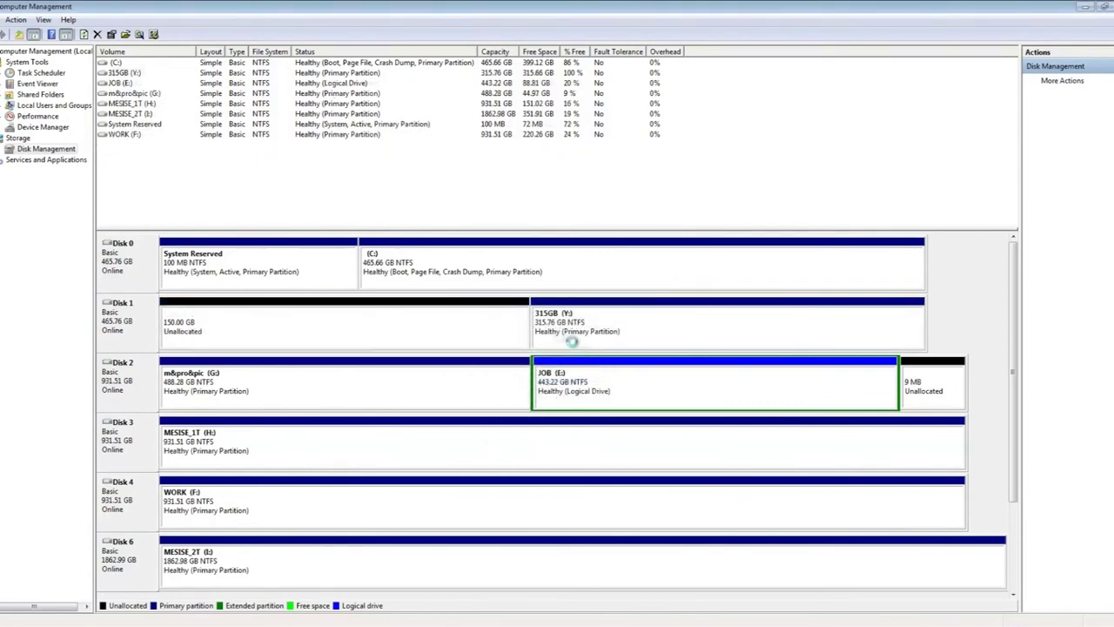
pyautogui.rightClick(549, 319)
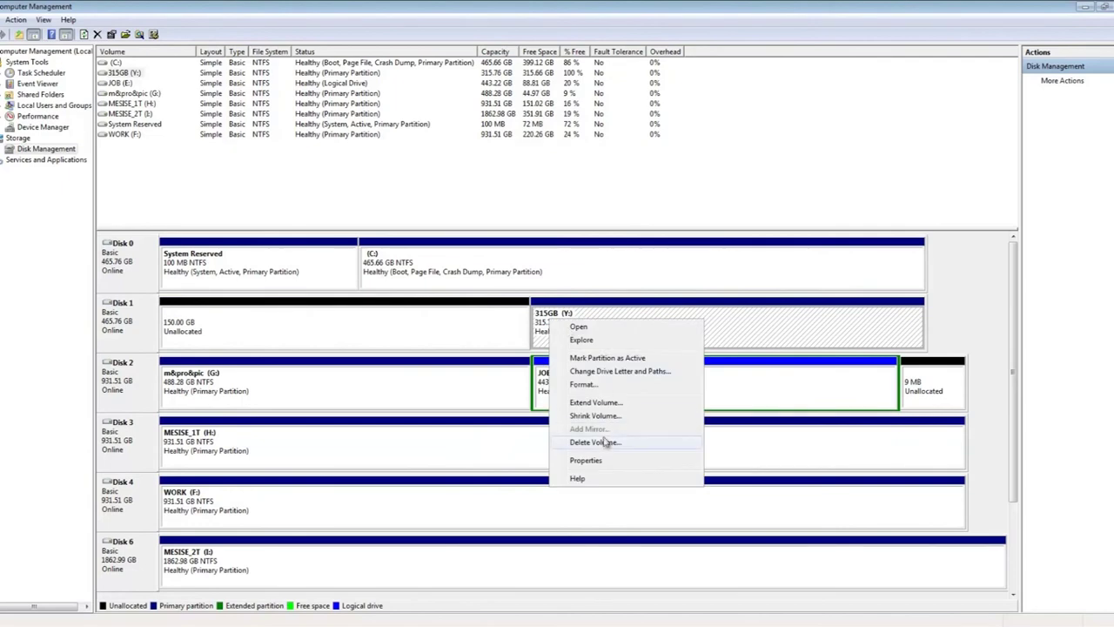
pyautogui.click(595, 442)
pyautogui.click(609, 364)
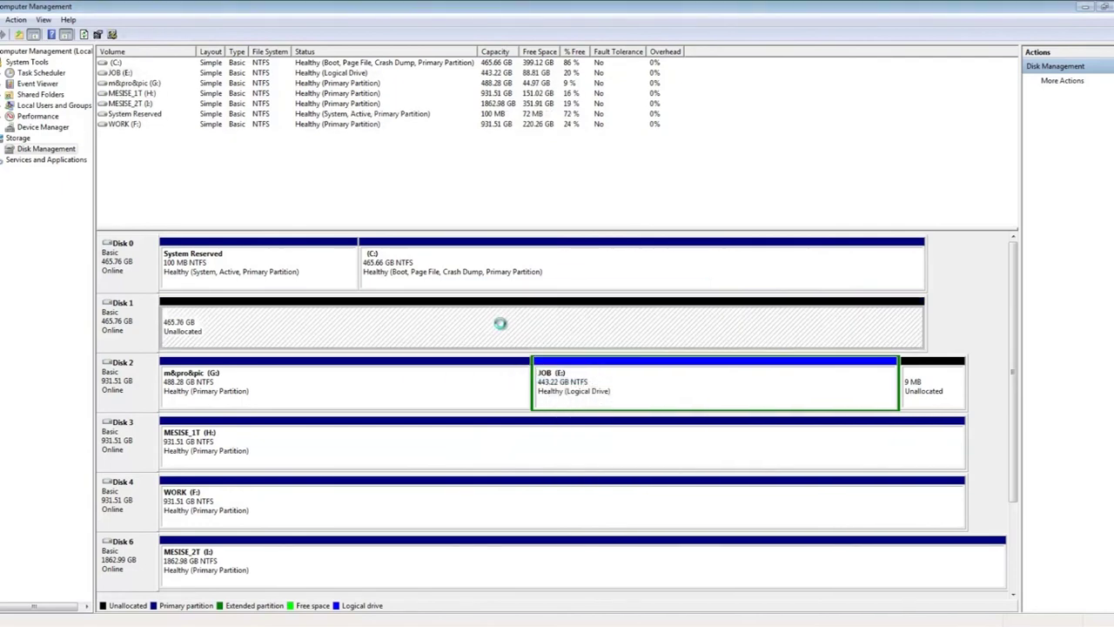
# Set up a new simple volume using all of Disk 1's unallocated space, with drive letter J.
pyautogui.rightClick(452, 324)
pyautogui.click(511, 327)
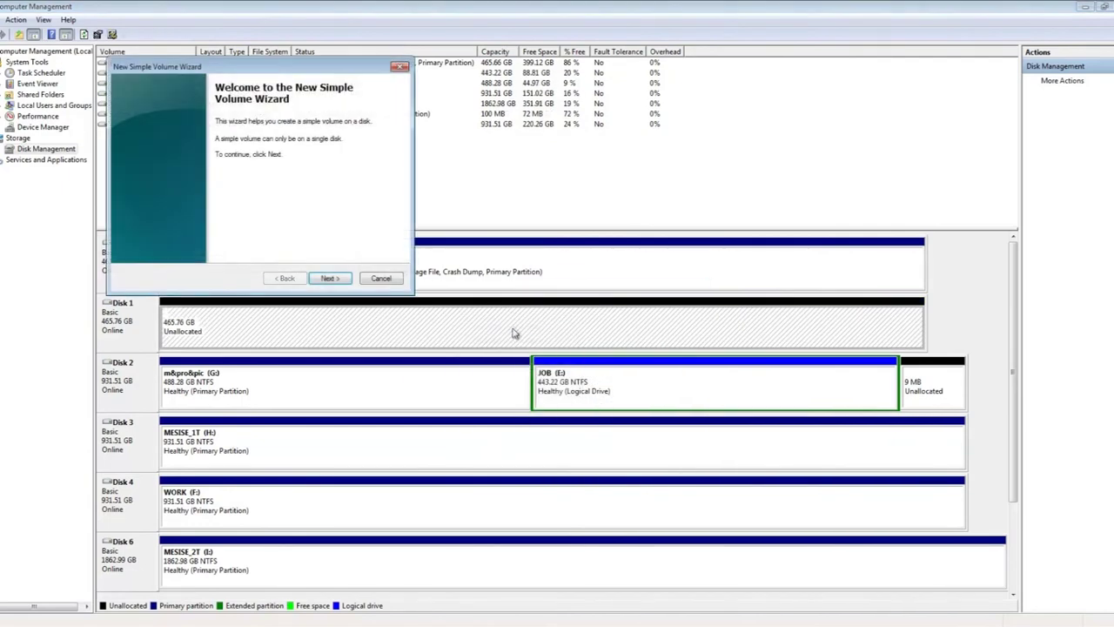
pyautogui.click(331, 279)
pyautogui.click(336, 281)
pyautogui.click(330, 280)
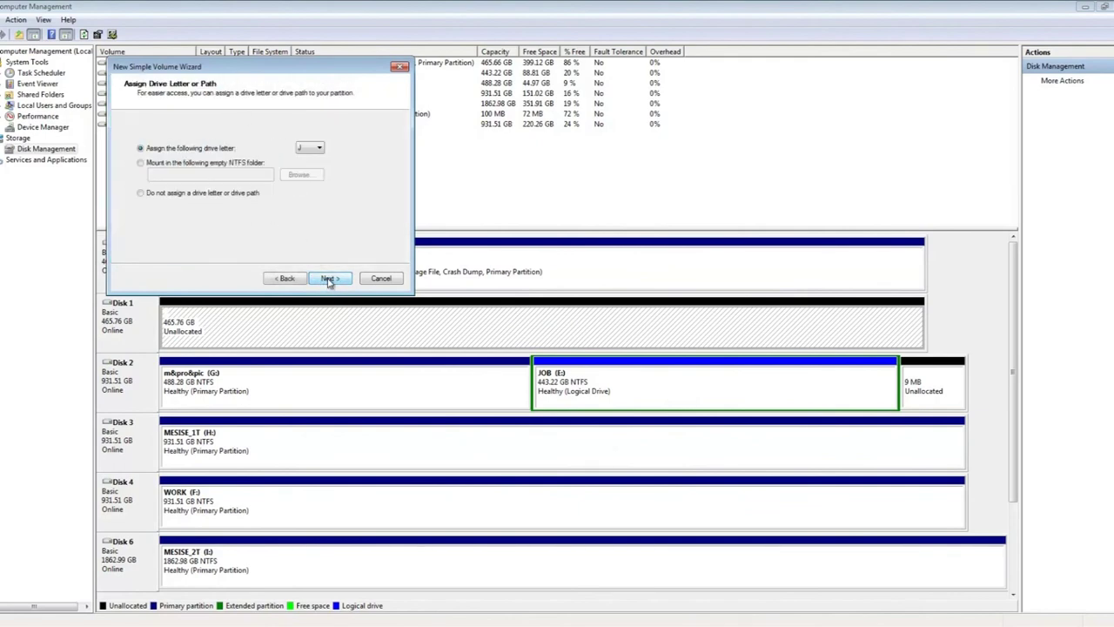
pyautogui.click(305, 150)
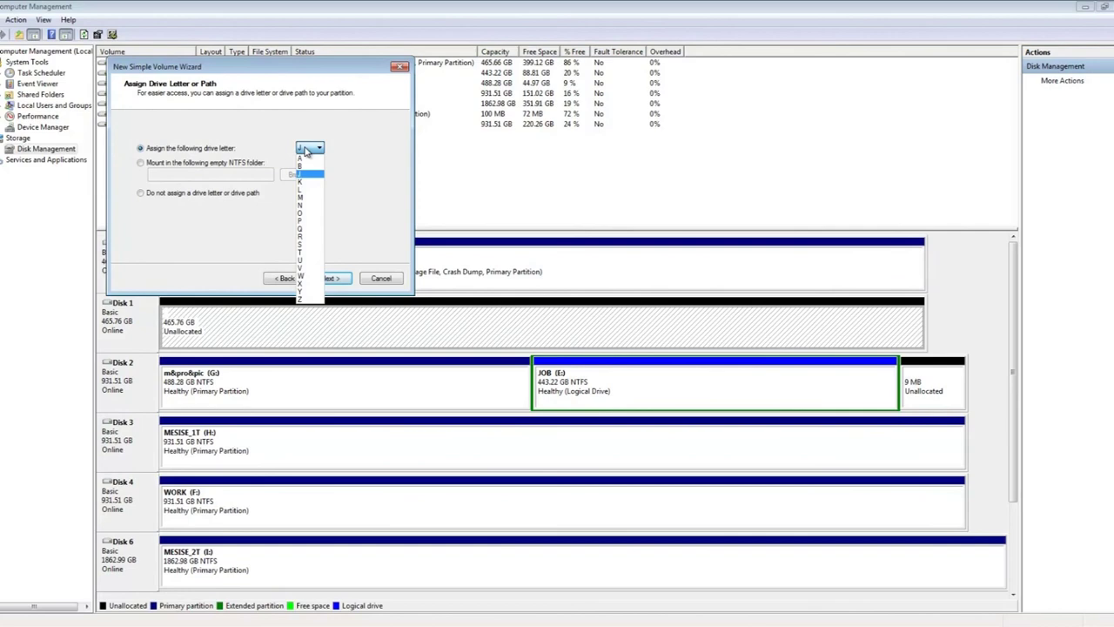
pyautogui.click(304, 174)
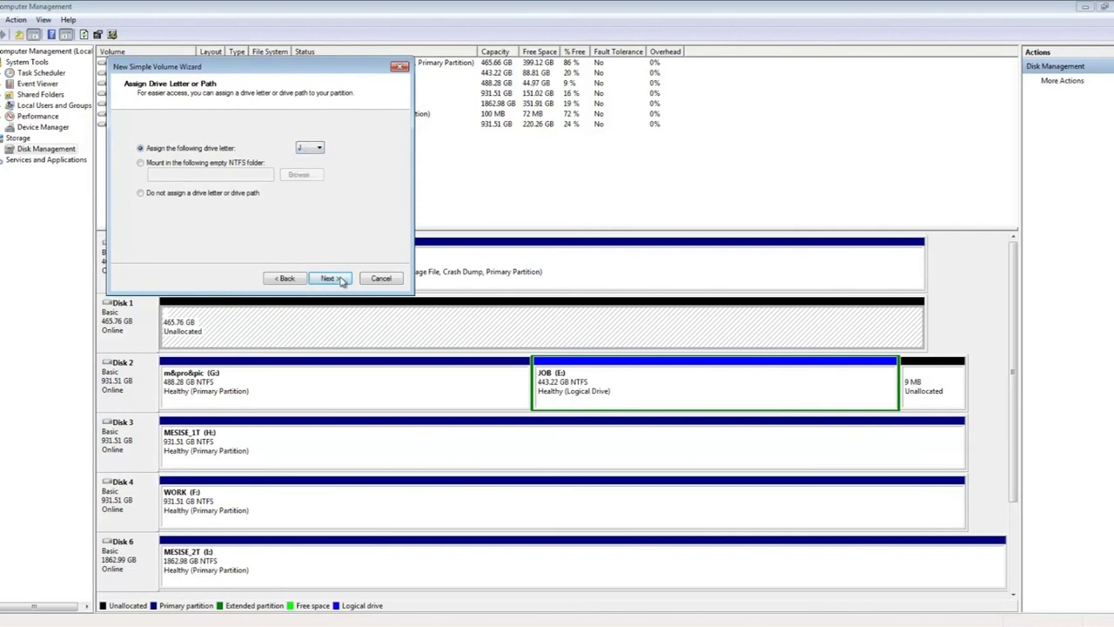
pyautogui.click(335, 280)
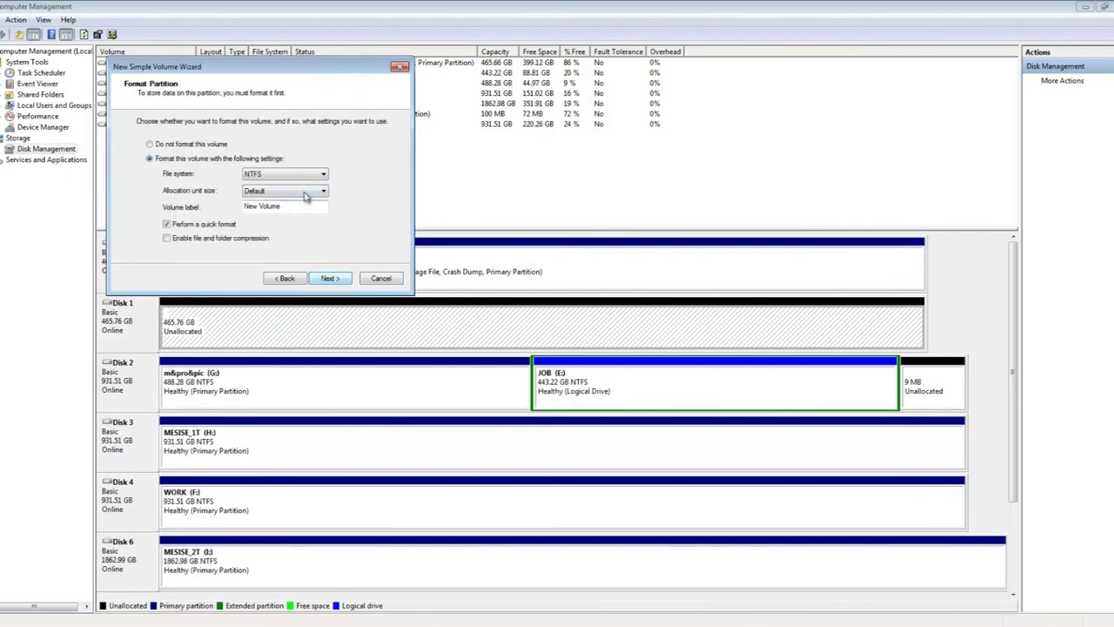
# Label the new Disk 1 volume 500GB and finish creating it with an NTFS quick format.
pyautogui.moveTo(304, 207); pyautogui.dragTo(241, 207)
pyautogui.write('500GB')
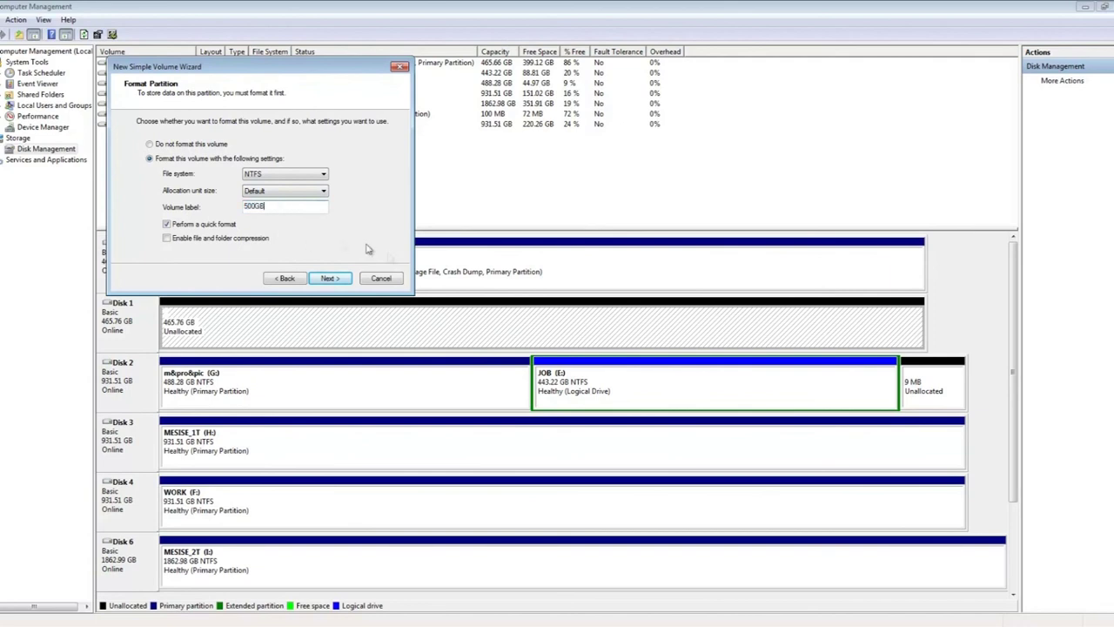
pyautogui.click(328, 281)
pyautogui.click(331, 278)
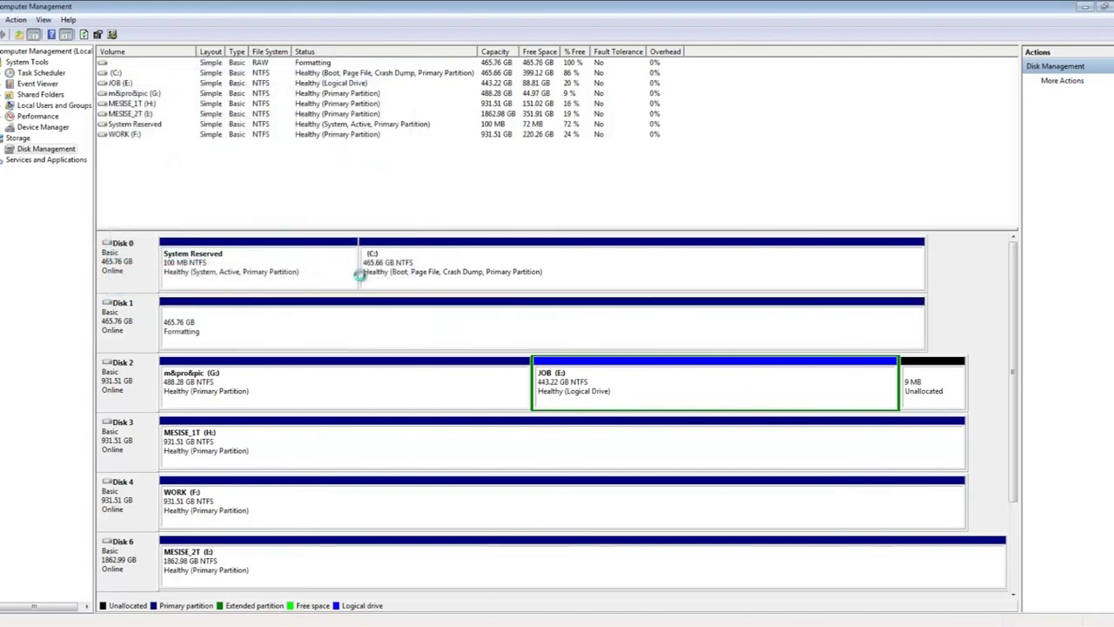
# Open the 500GB (J:) drive from the Computer window to inspect its contents, and minimize the window.
pyautogui.press('super+e')
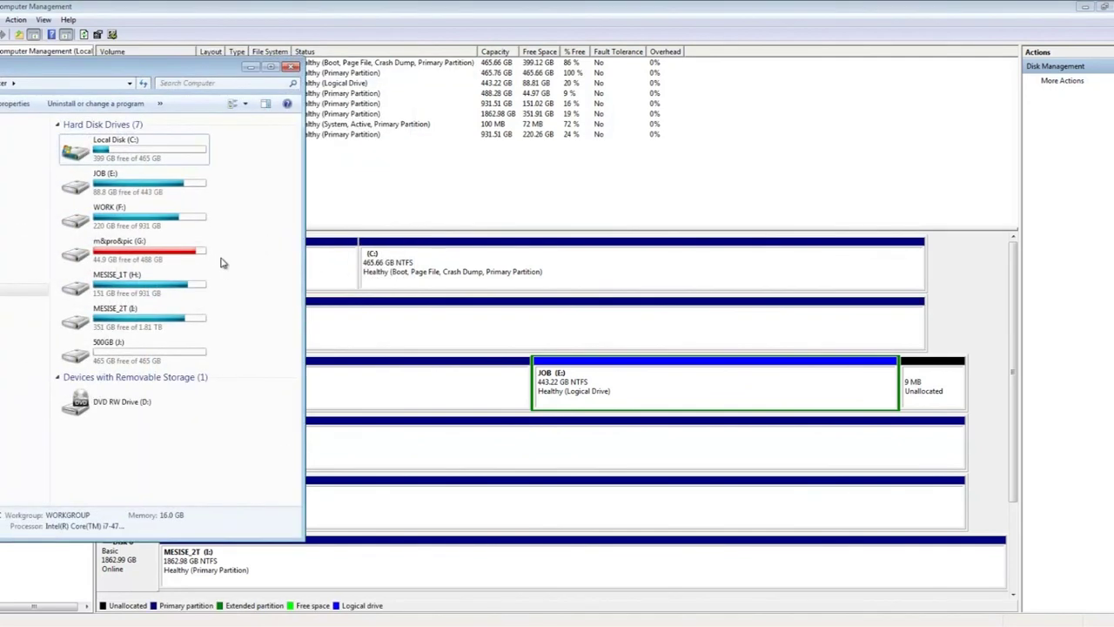
pyautogui.doubleClick(118, 352)
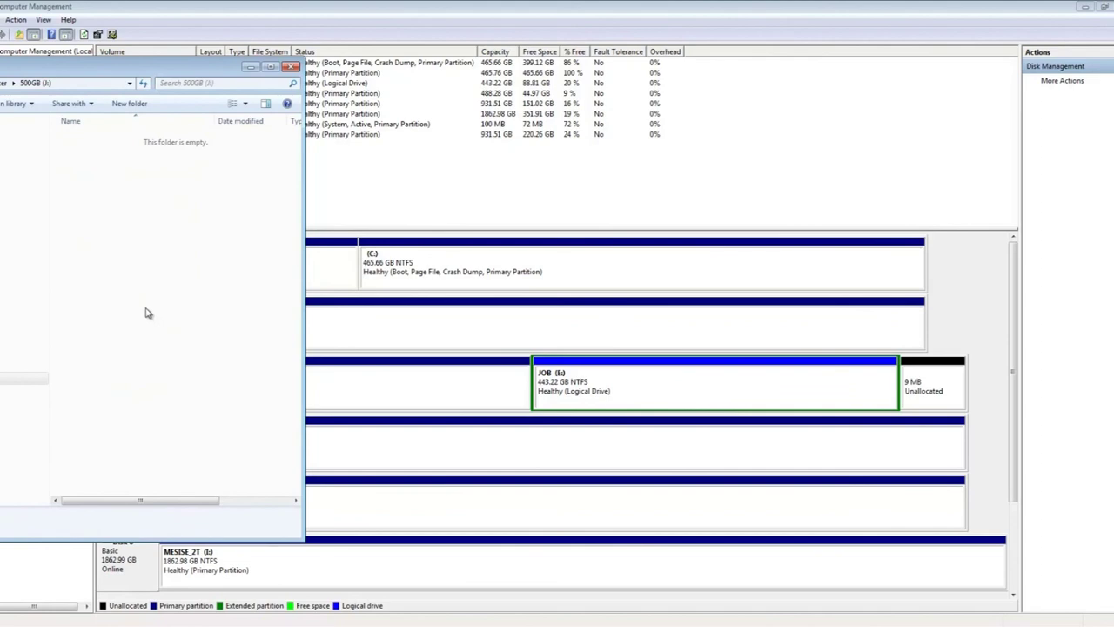
pyautogui.click(249, 66)
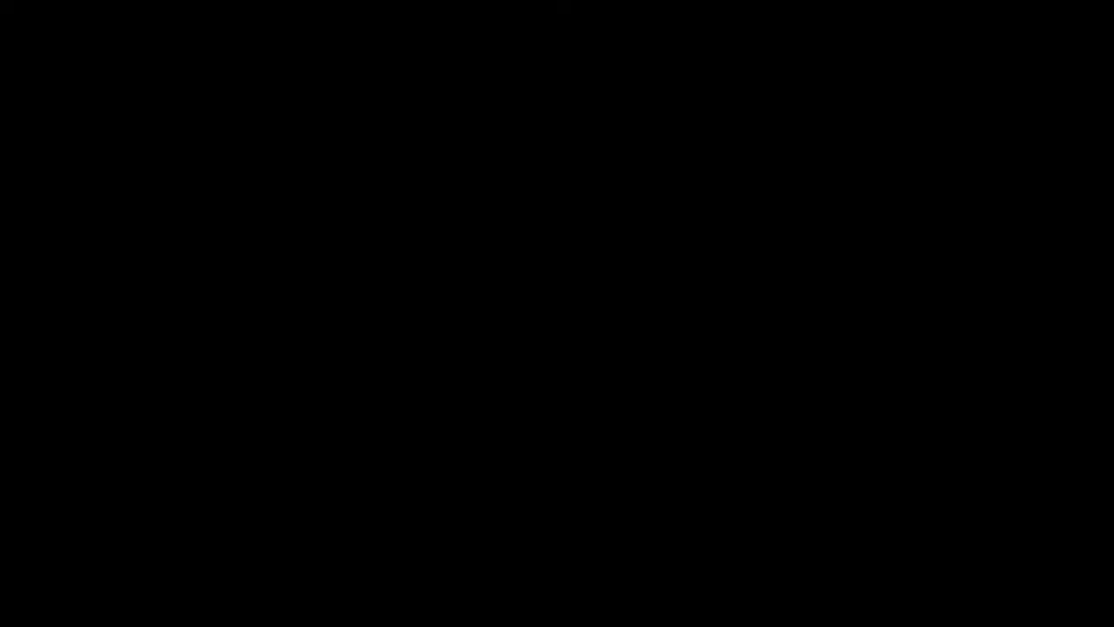